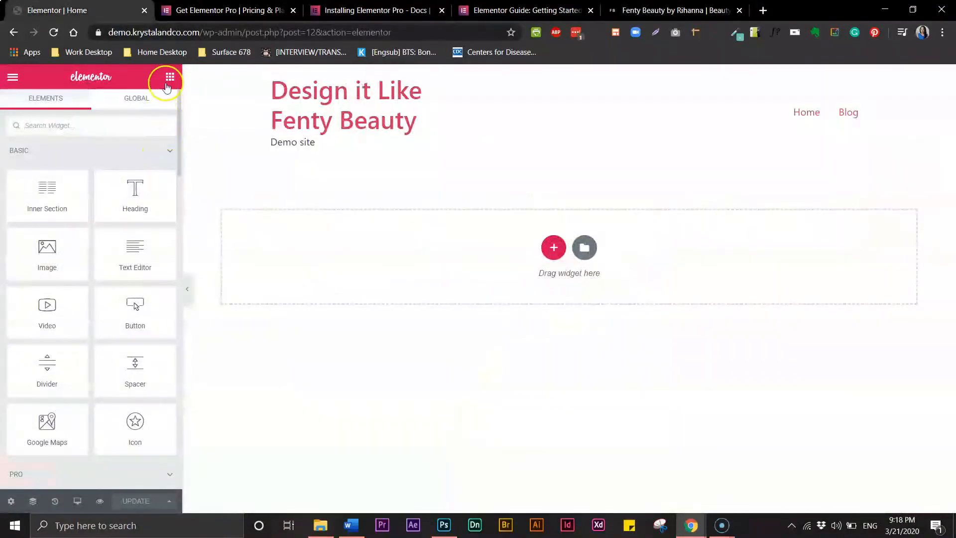
- Close the template library, add a single-column section to the page, and duplicate that empty section several times
left_click(583, 249)
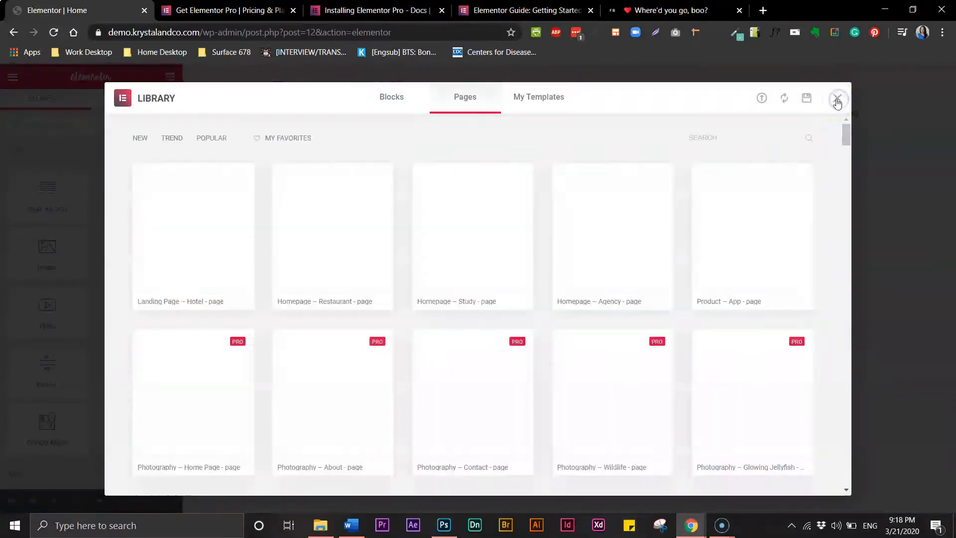
left_click(838, 99)
left_click(551, 248)
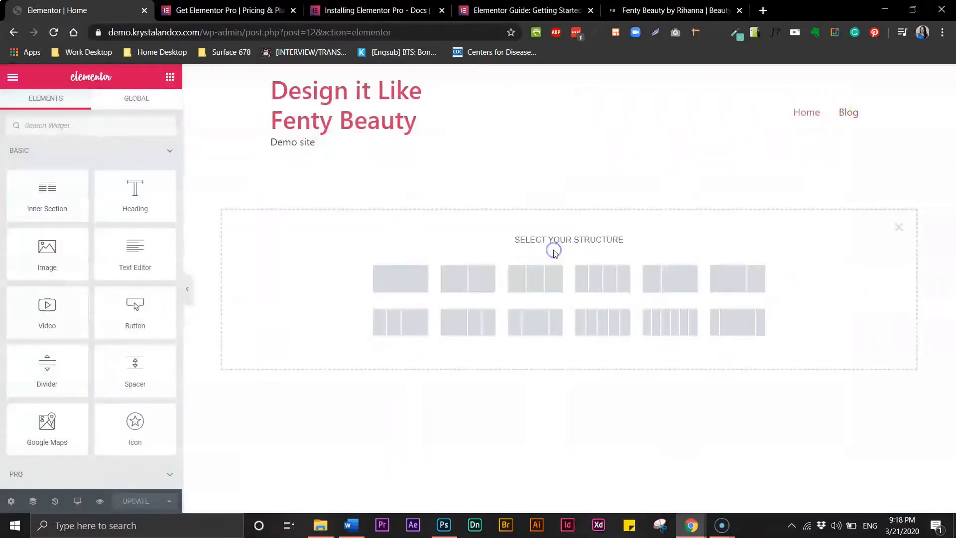
left_click(406, 285)
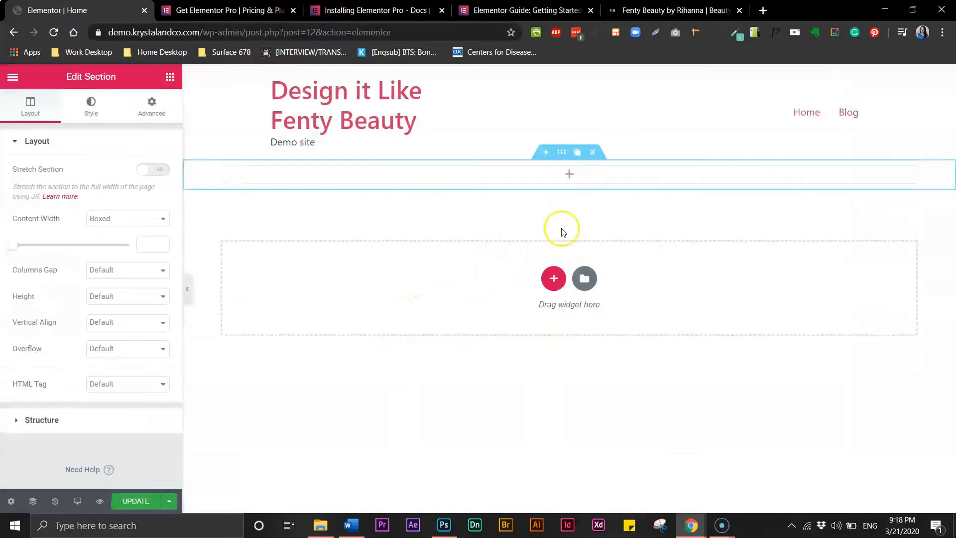
left_click(578, 155)
left_click(578, 156)
left_click(578, 156)
left_click(578, 156)
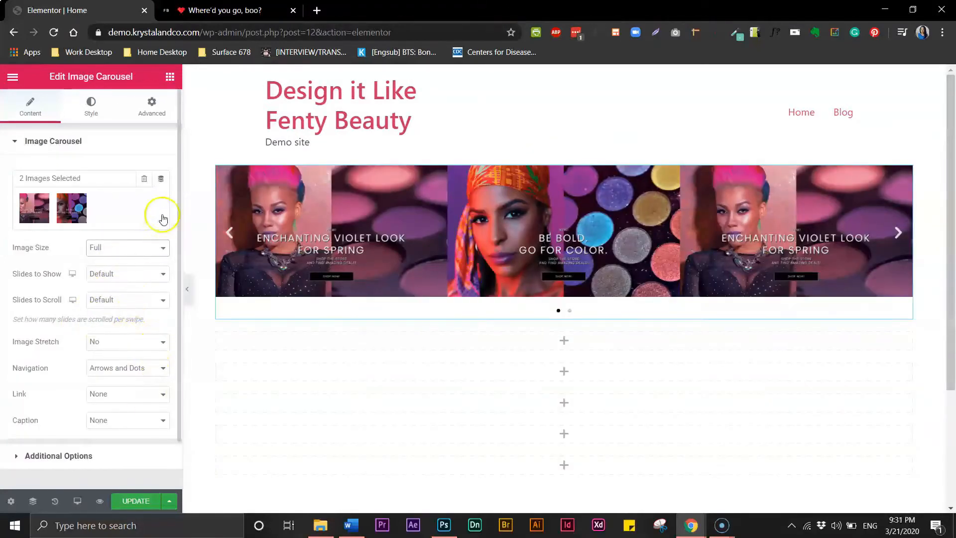
- Set the image carousel to show 1 slide at a time
left_click(145, 274)
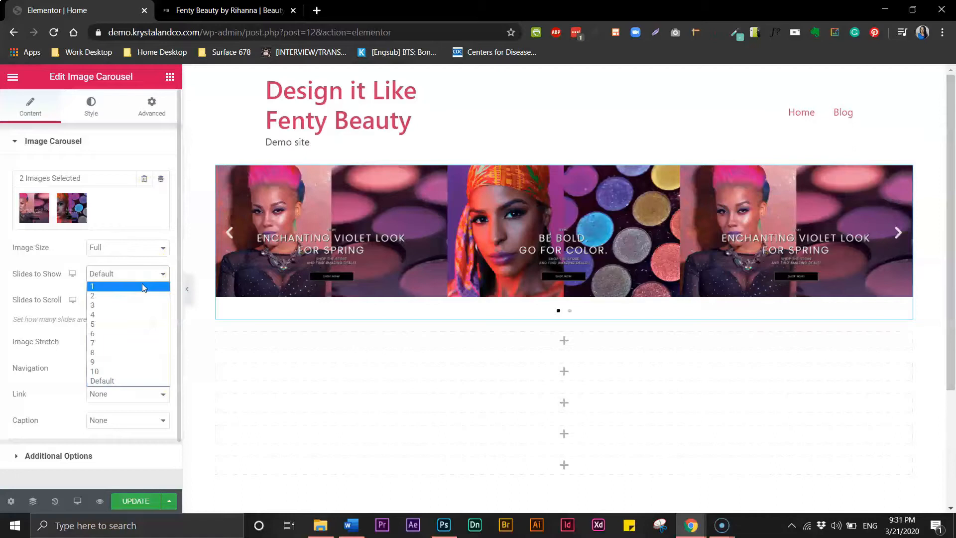
left_click(144, 287)
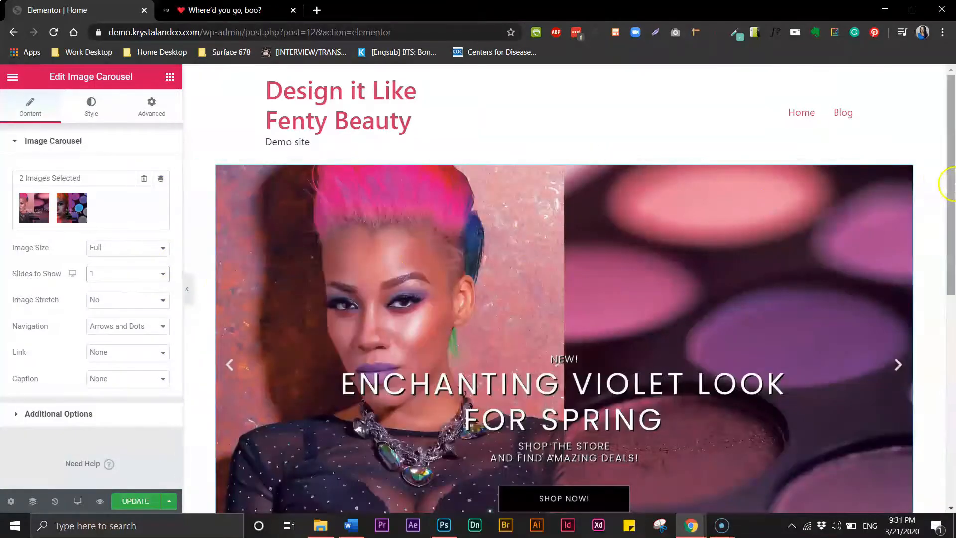
scroll(952, 187, "down", 1)
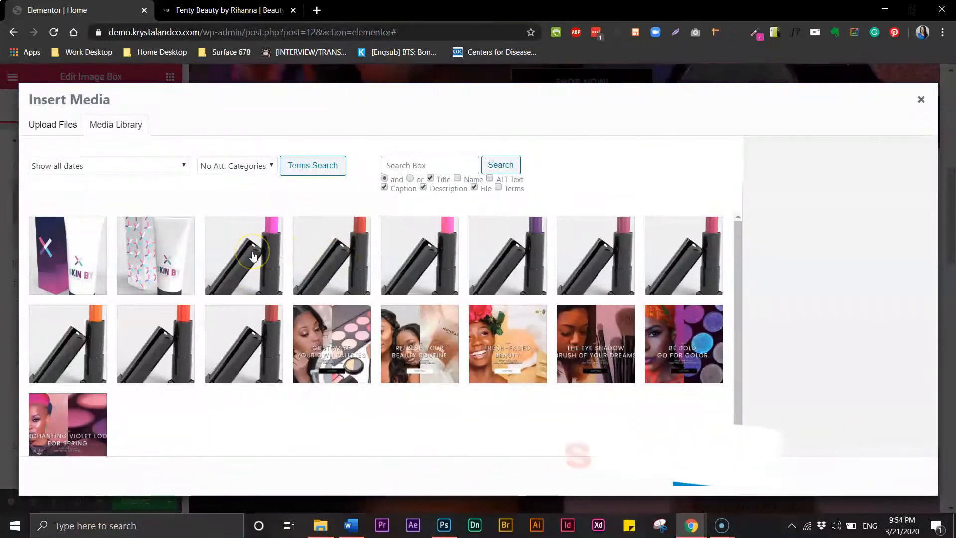
- Choose the magenta lipstick picture with the open cap for the image box, and duplicate its inner column three times
left_click(253, 255)
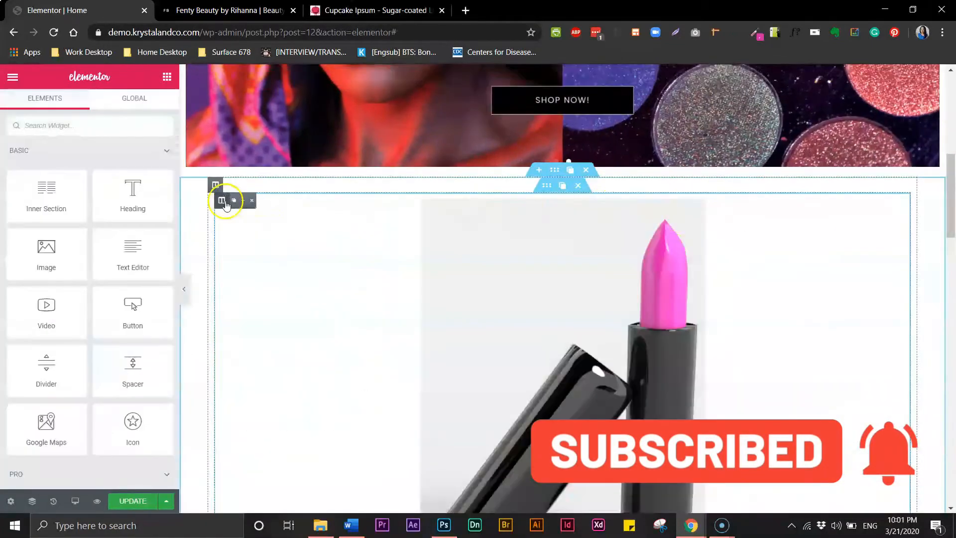
left_click(238, 201)
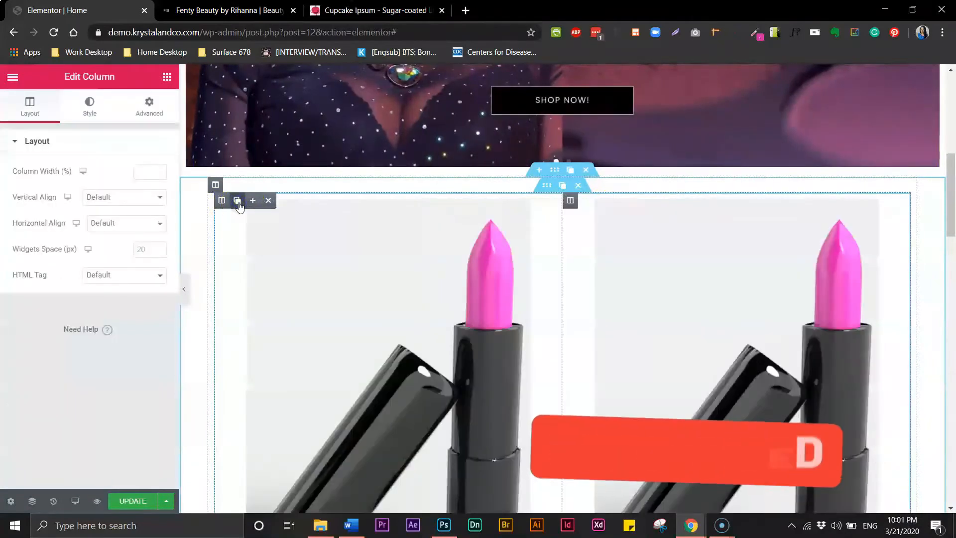
left_click(238, 201)
left_click(238, 201)
scroll(745, 230, "down", 2)
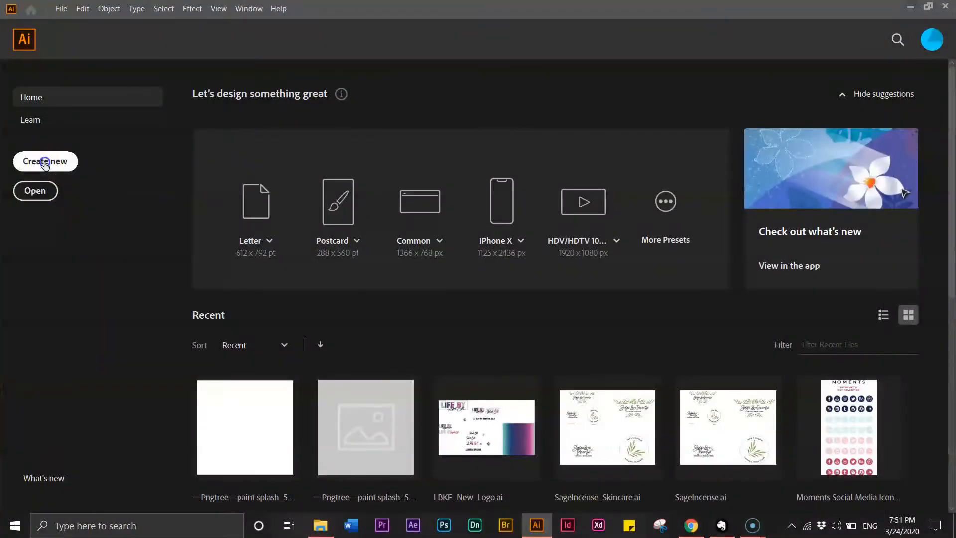
- In Illustrator, create a new 60 by 60 px document in RGB color and fit the artboard to the window
left_click(45, 164)
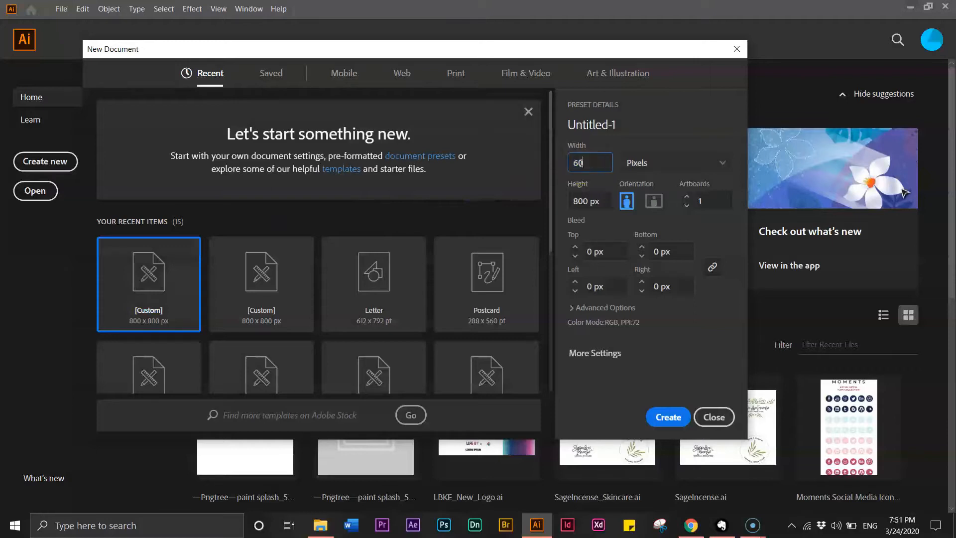
left_click_drag(596, 200, 574, 203)
type("60")
left_click(604, 307)
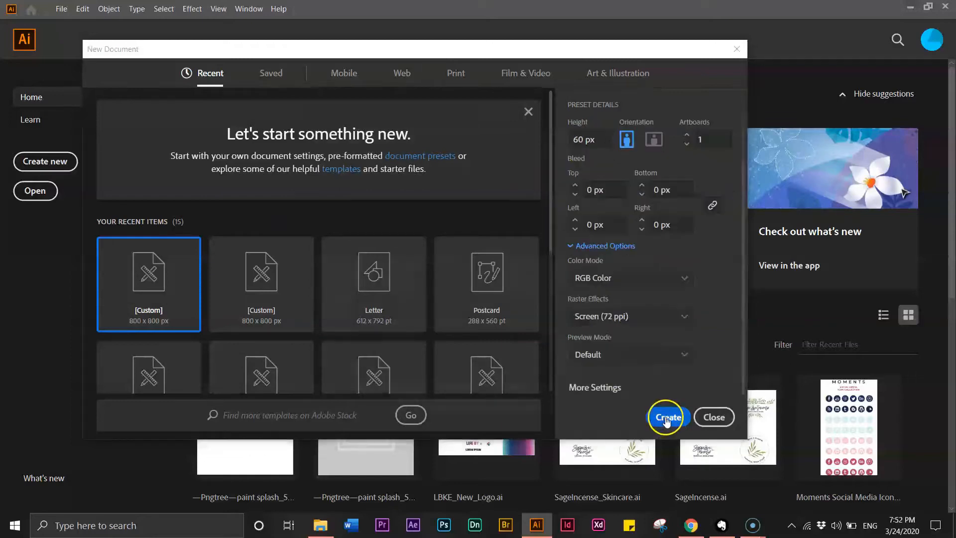
left_click(667, 417)
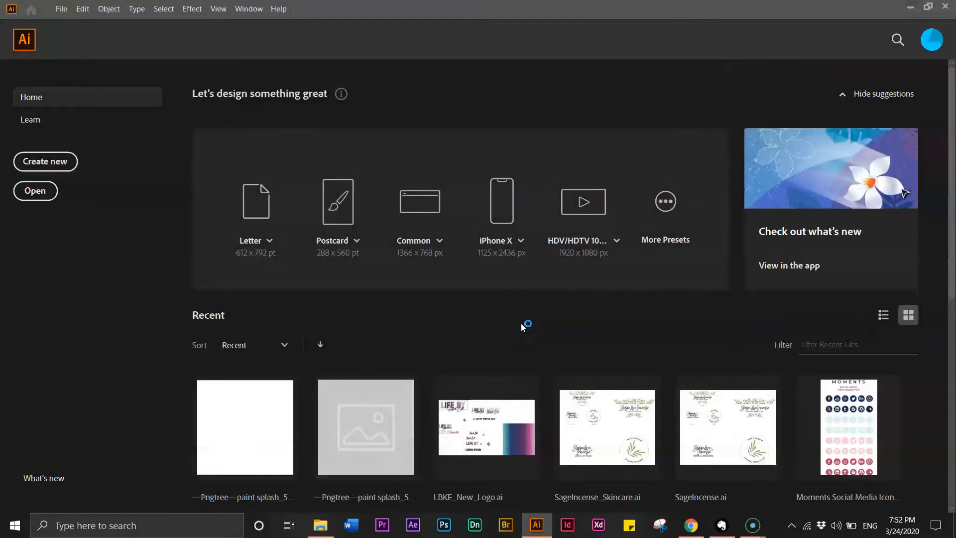
key("ctrl+0")
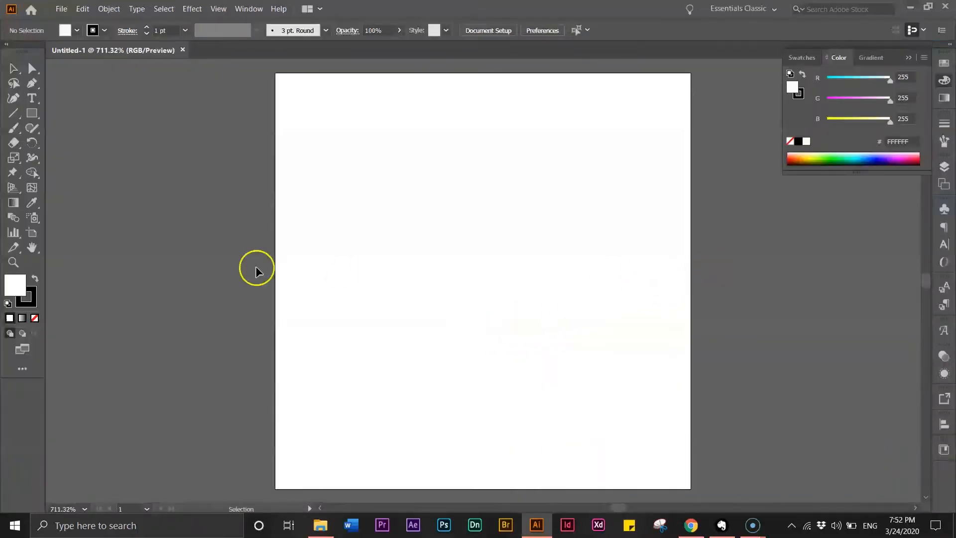
- Draw a large flat-topped hexagon with the Polygon tool from the artboard's center, and swap its fill and stroke for a black fill
left_click(33, 113)
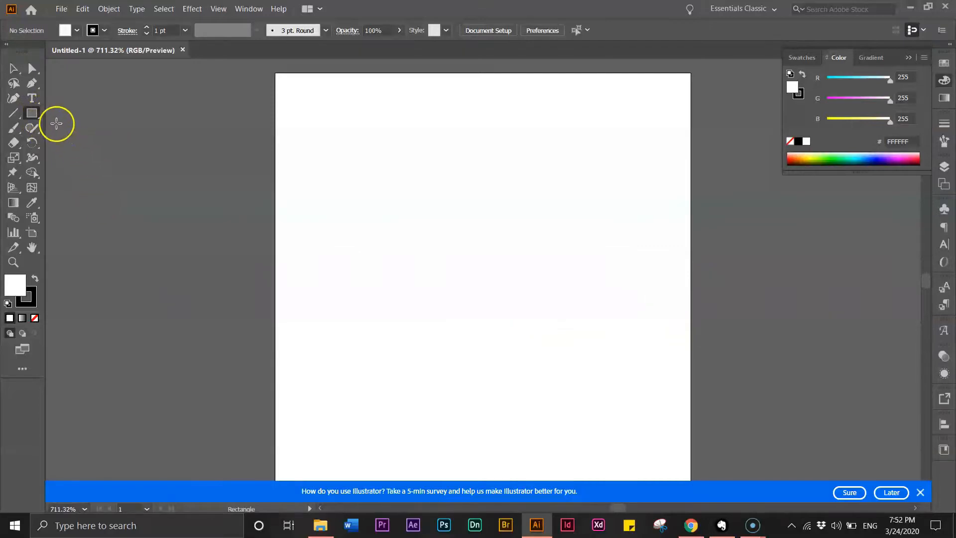
left_click(888, 493)
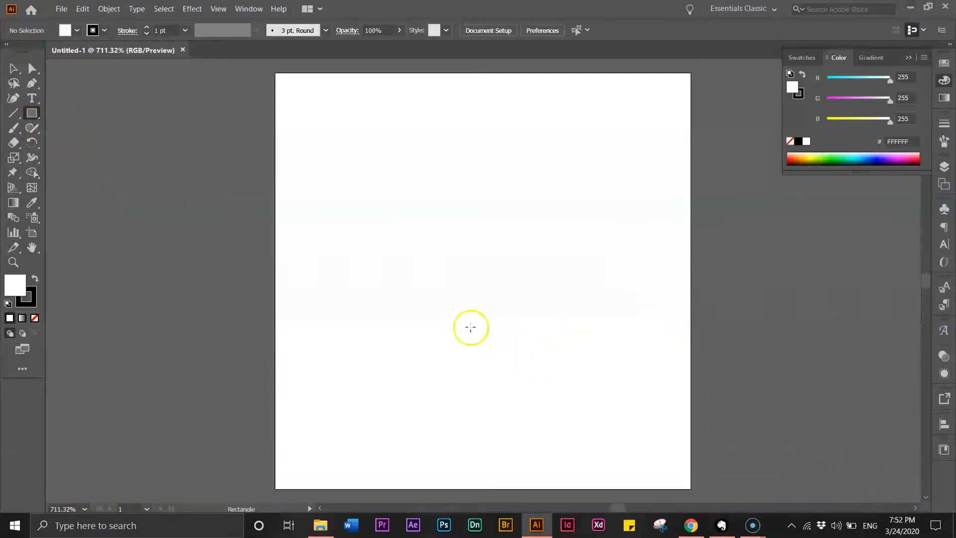
left_click(38, 114)
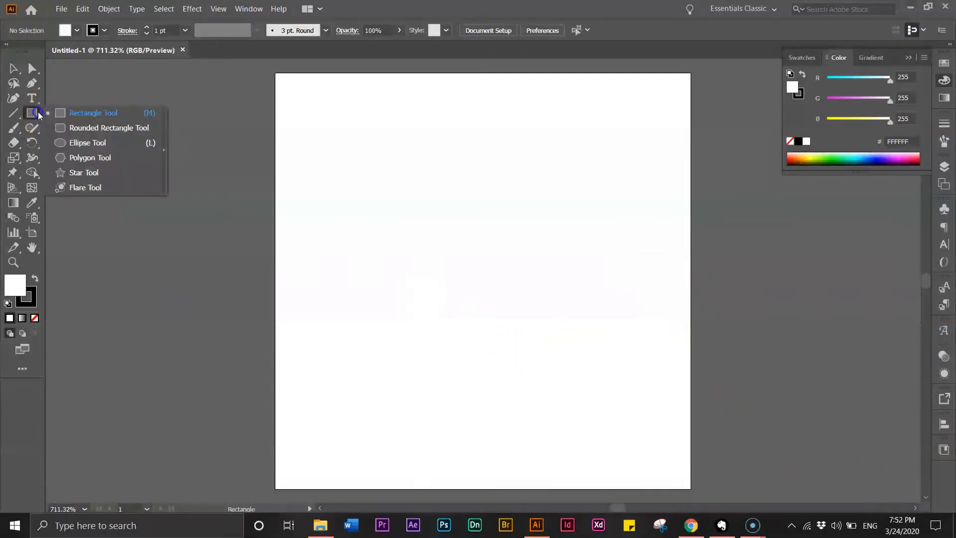
left_click(83, 159)
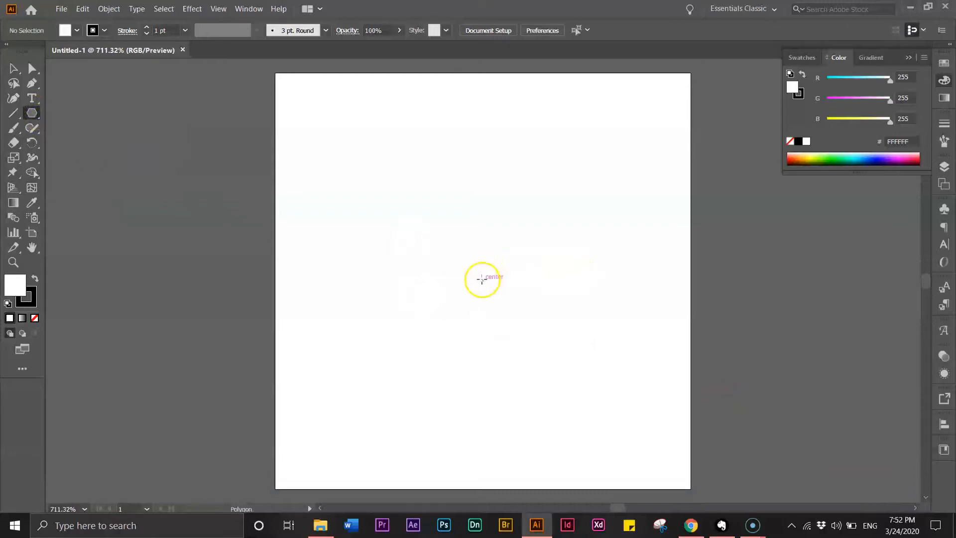
left_click_drag(484, 284, 611, 436)
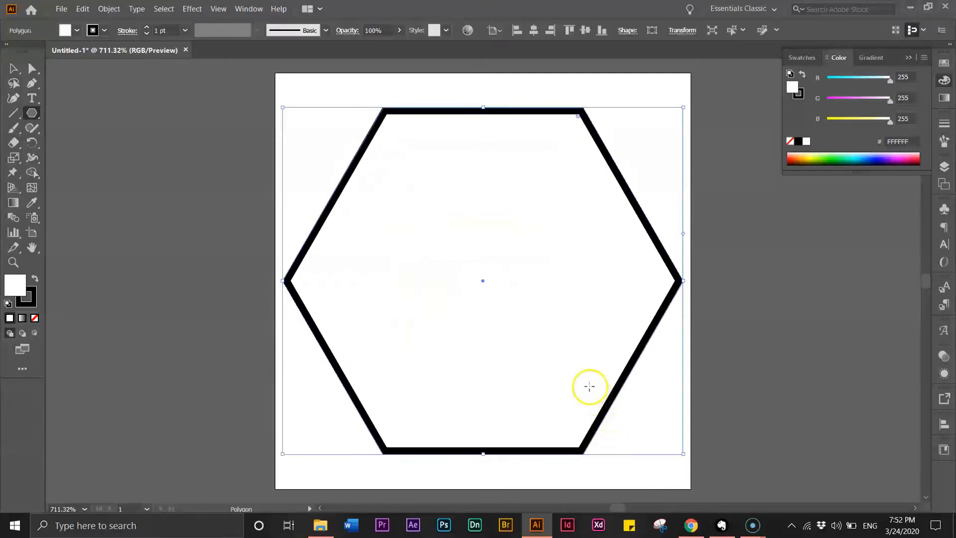
left_click(35, 279)
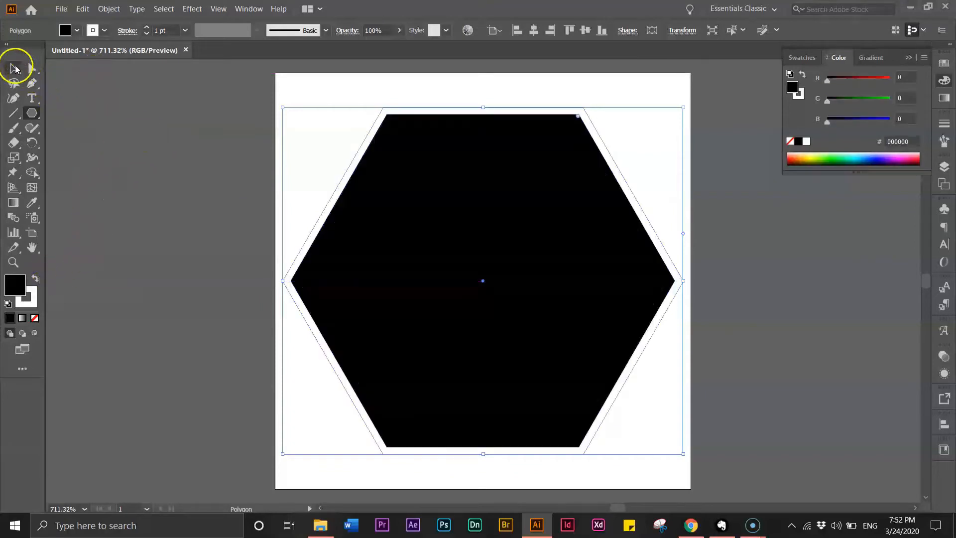
- Draw a straight vertical line upward through the middle of the hexagon with the Line Segment tool, and open its stroke settings
left_click(15, 68)
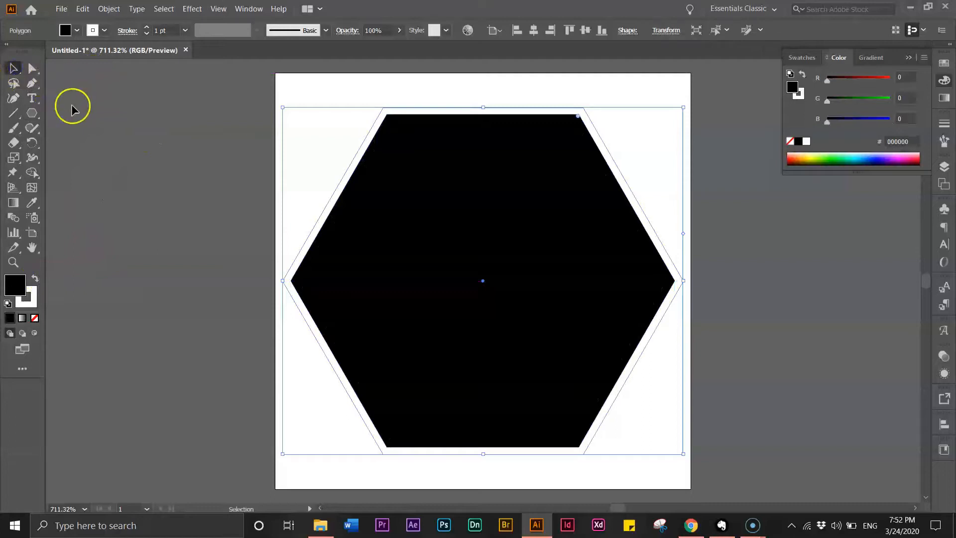
left_click(19, 115)
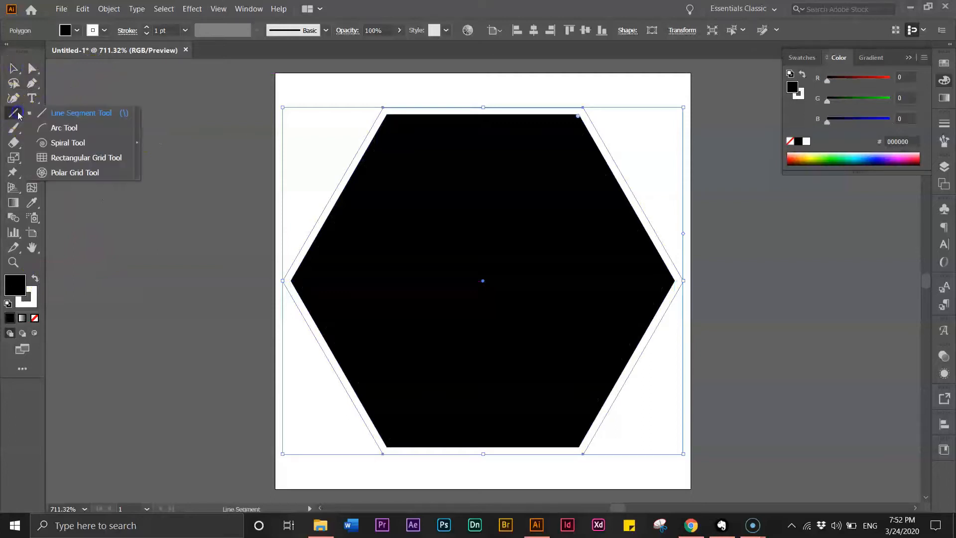
left_click(67, 115)
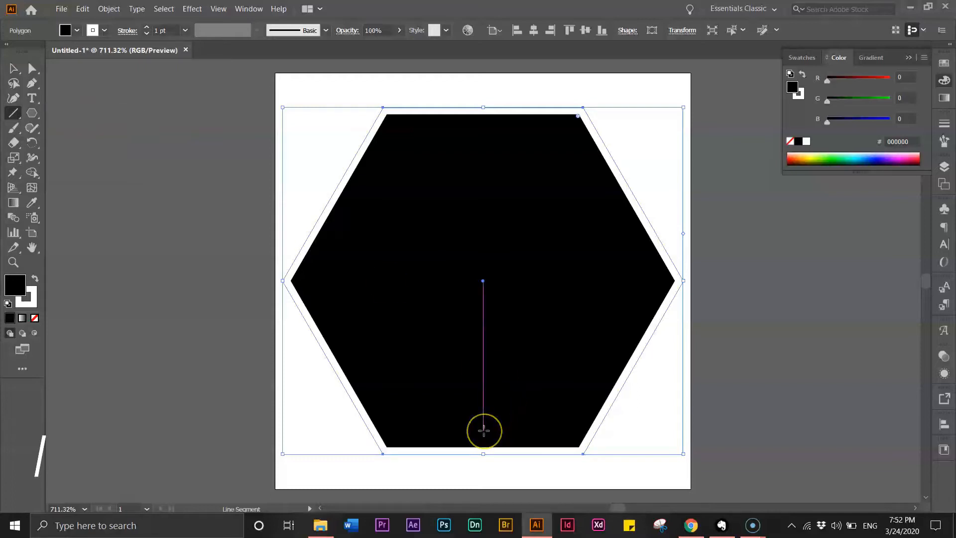
left_click_drag(483, 429, 495, 166)
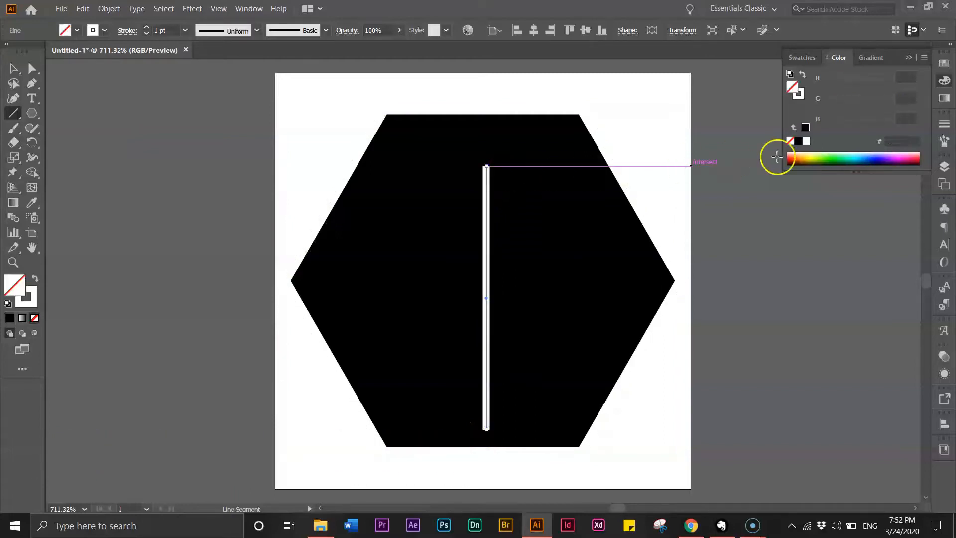
left_click(945, 123)
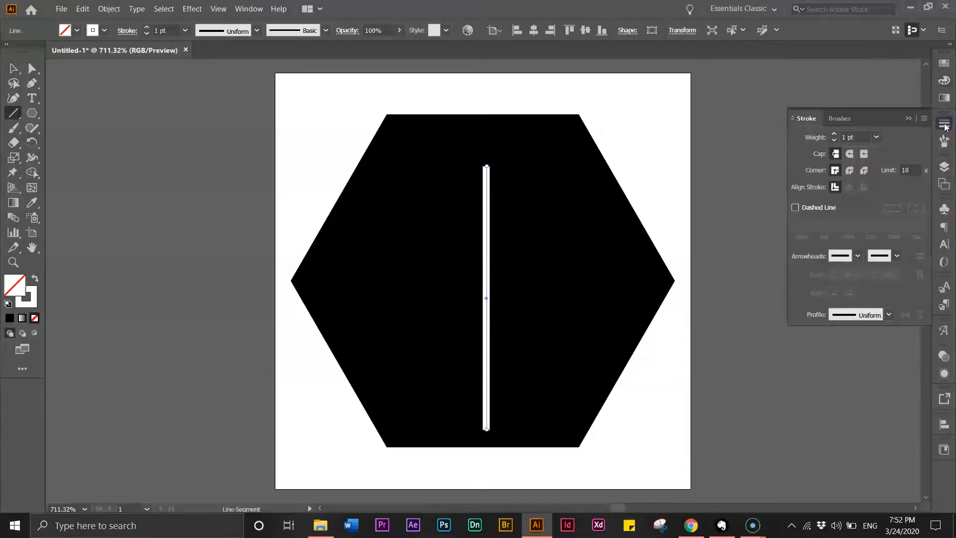
- Try the Arrow 11 arrowhead on the line's lower end, and reset that end to no arrowhead
left_click(843, 258)
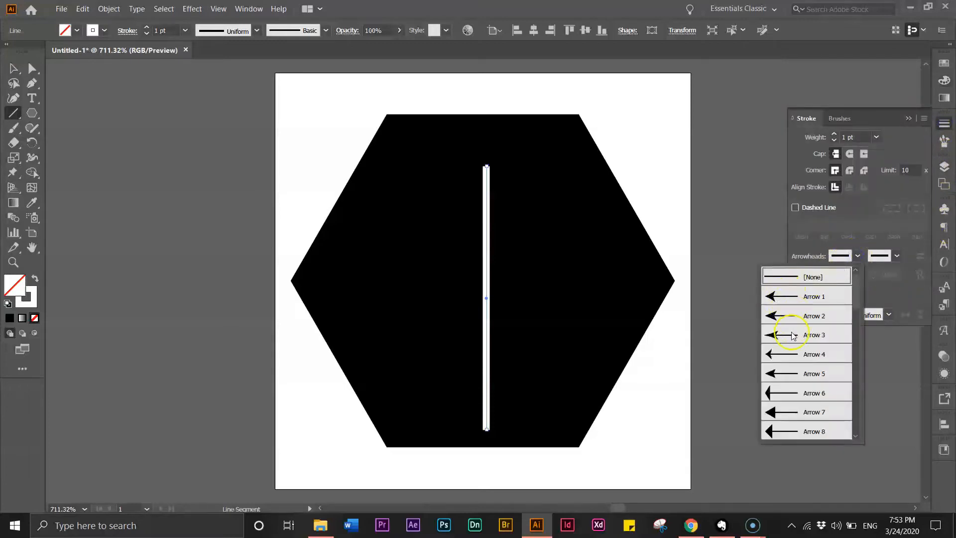
scroll(859, 324, "down", 5)
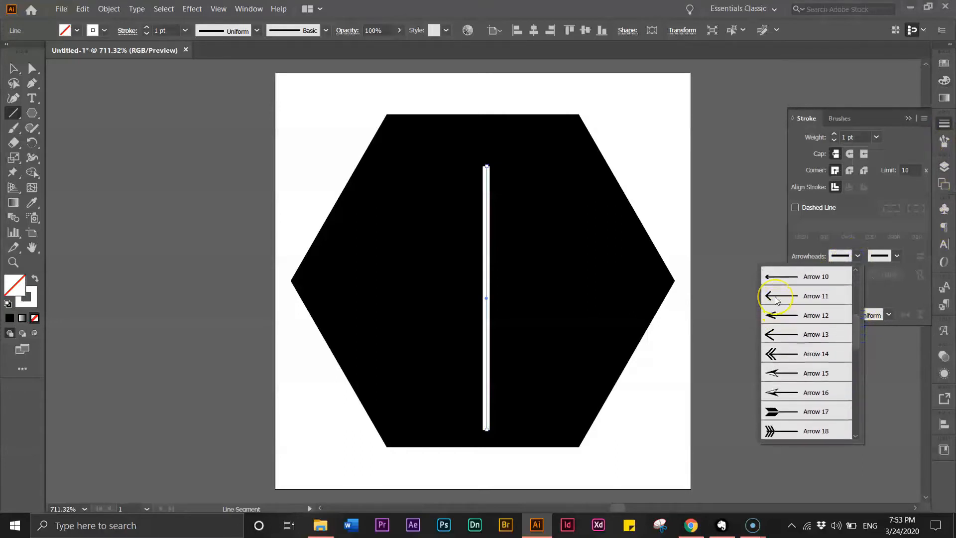
left_click(775, 300)
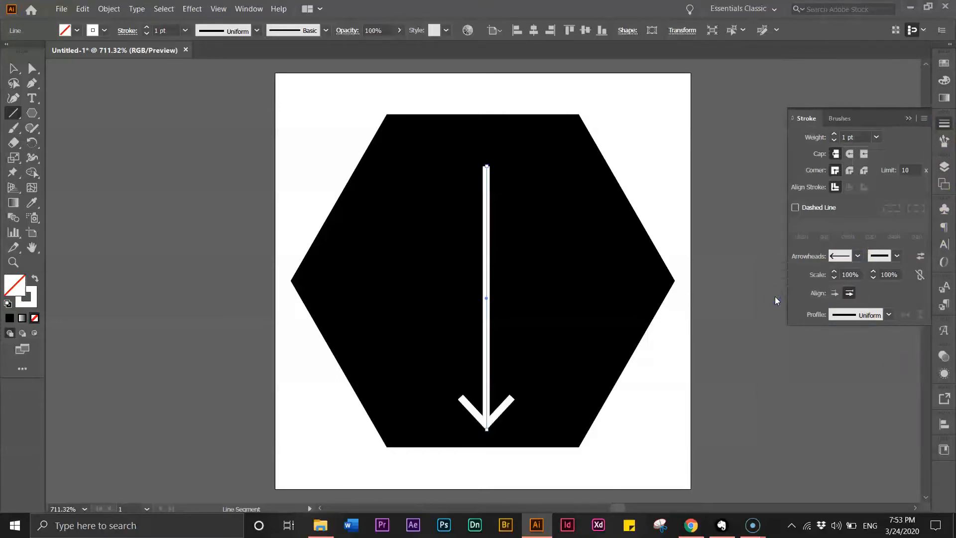
left_click(857, 256)
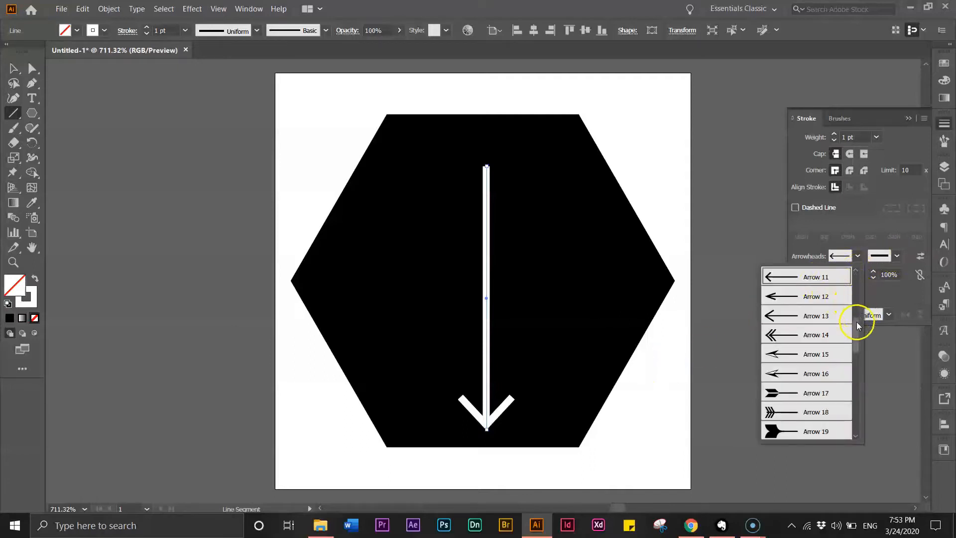
left_click_drag(858, 325, 858, 277)
left_click(820, 275)
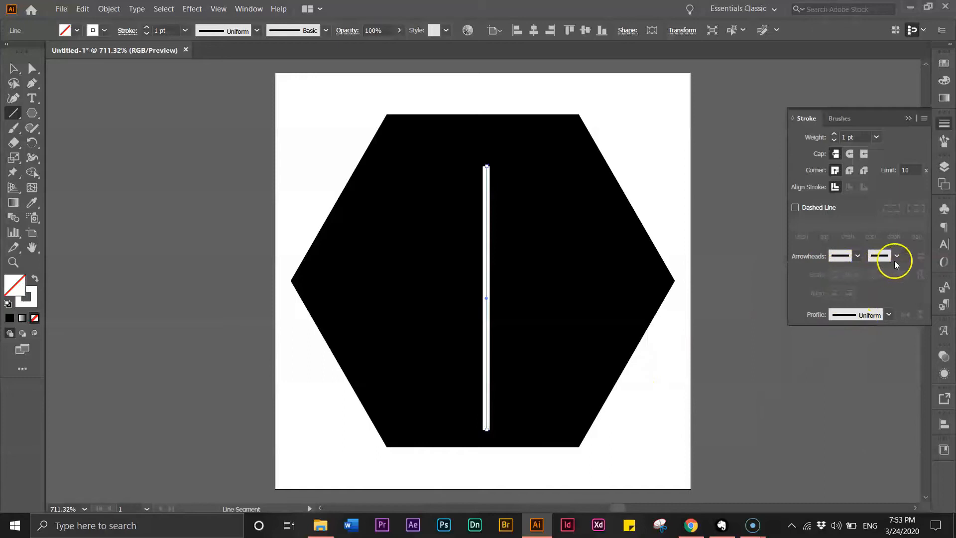
- Add an open V-shaped arrowhead to the line's upper end and set the stroke weight to 3 pt
left_click(895, 257)
left_click_drag(893, 309, 901, 332)
left_click(826, 369)
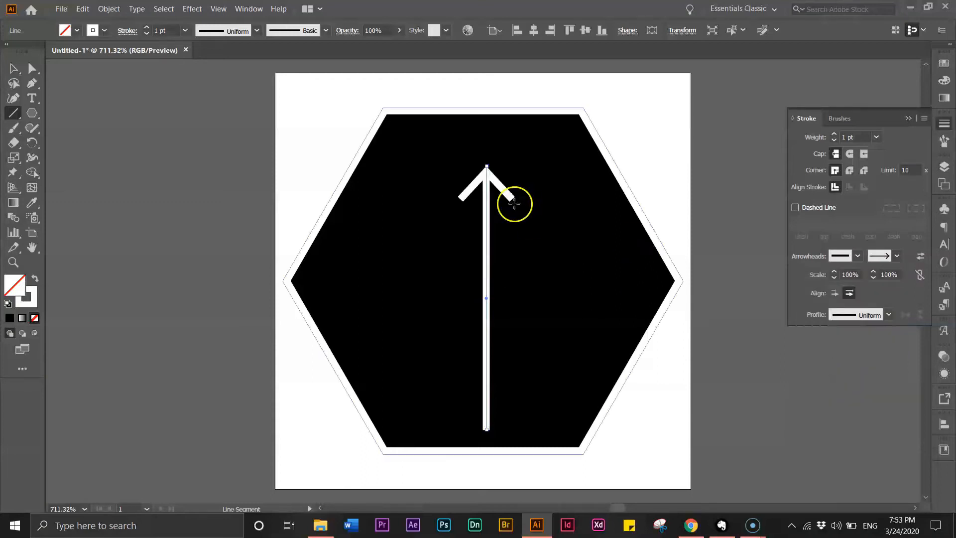
left_click(911, 119)
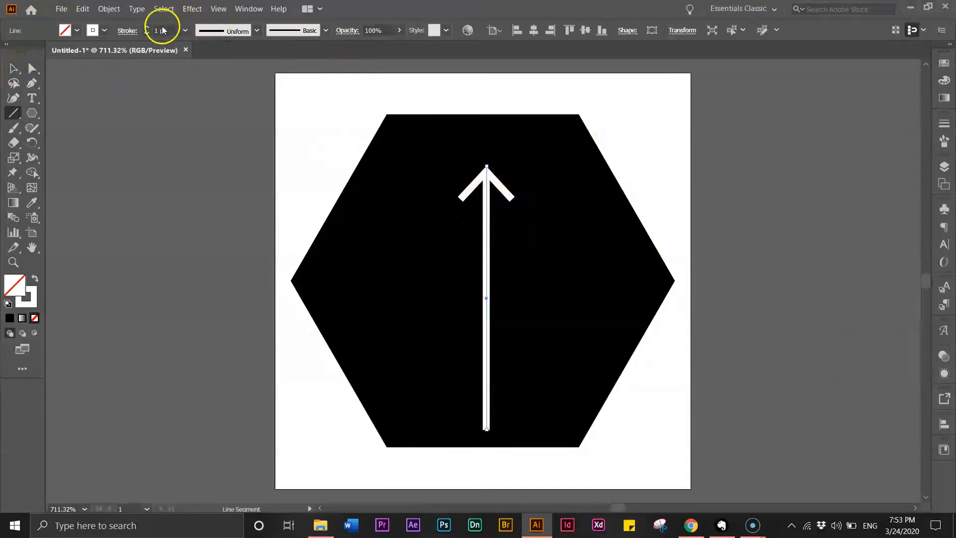
left_click(146, 27)
left_click(147, 28)
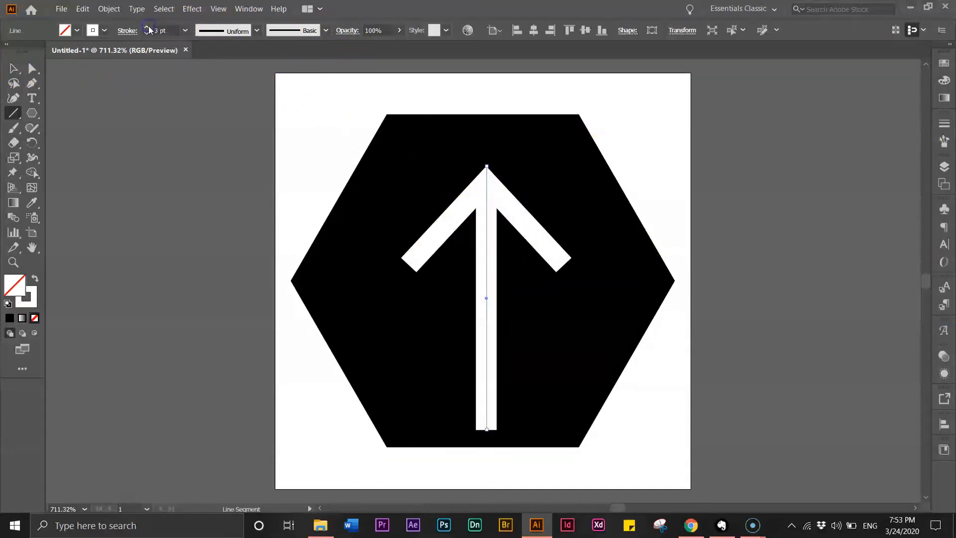
- Move the arrow slightly to center it in the hexagon, and select the arrow and hexagon together
left_click(13, 69)
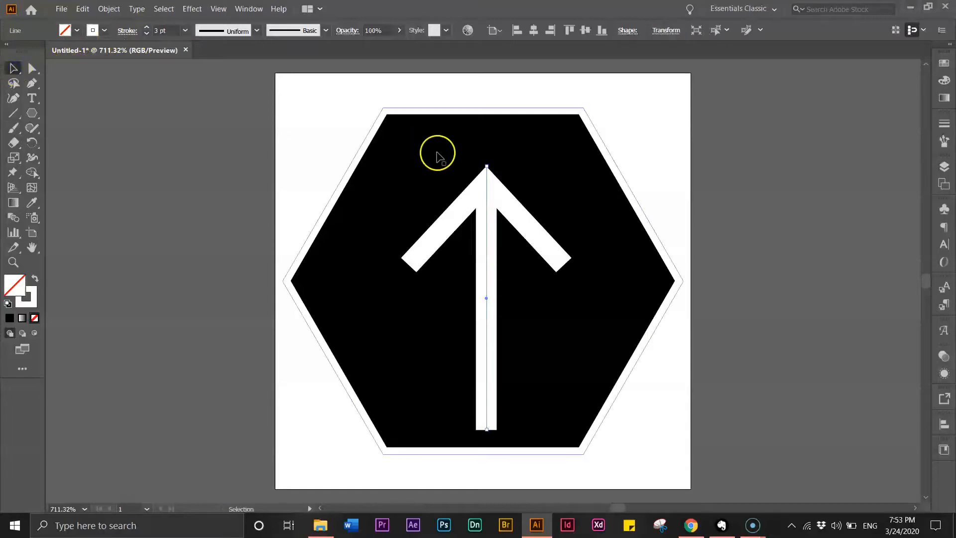
left_click_drag(481, 192, 474, 195)
left_click_drag(334, 130, 627, 383)
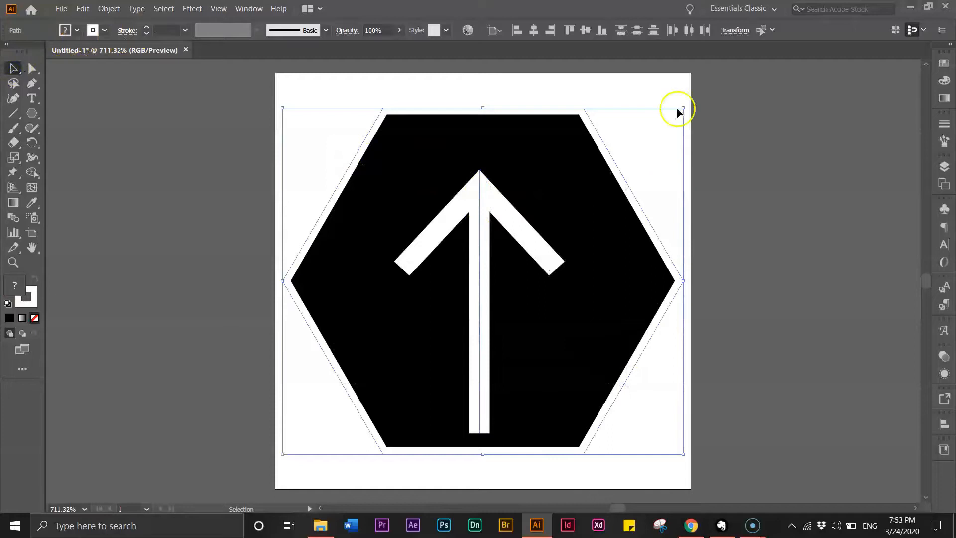
- Align the selected arrow and hexagon by their horizontal centers
left_click(533, 29)
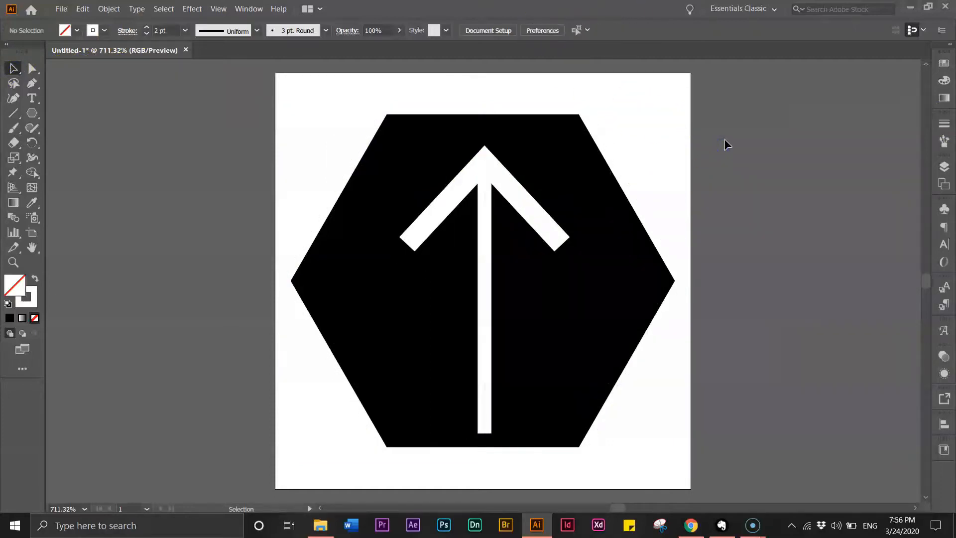
scroll(727, 145, "down", 1)
key("ctrl+1")
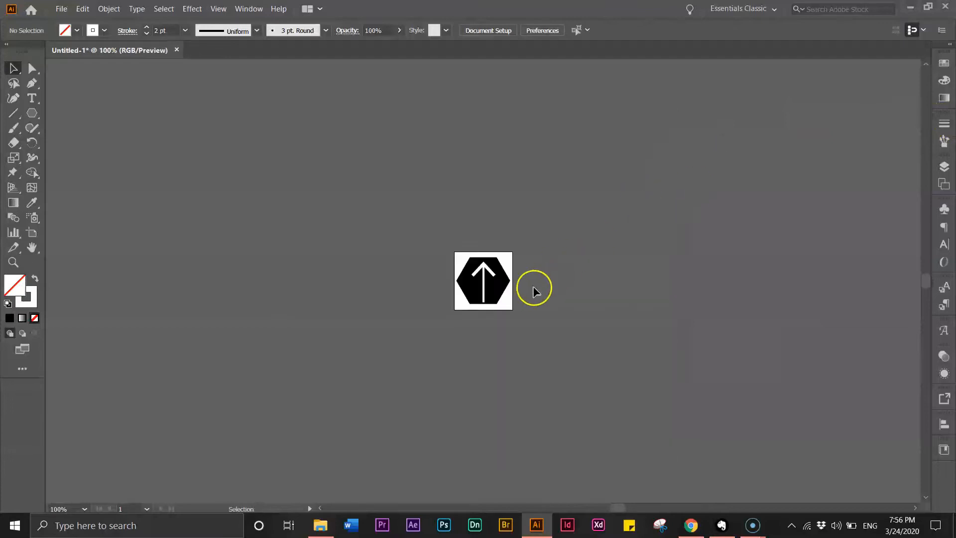
- Set the arrow's end arrowhead scale to 100% and its stroke weight to 3 pt
left_click(484, 274)
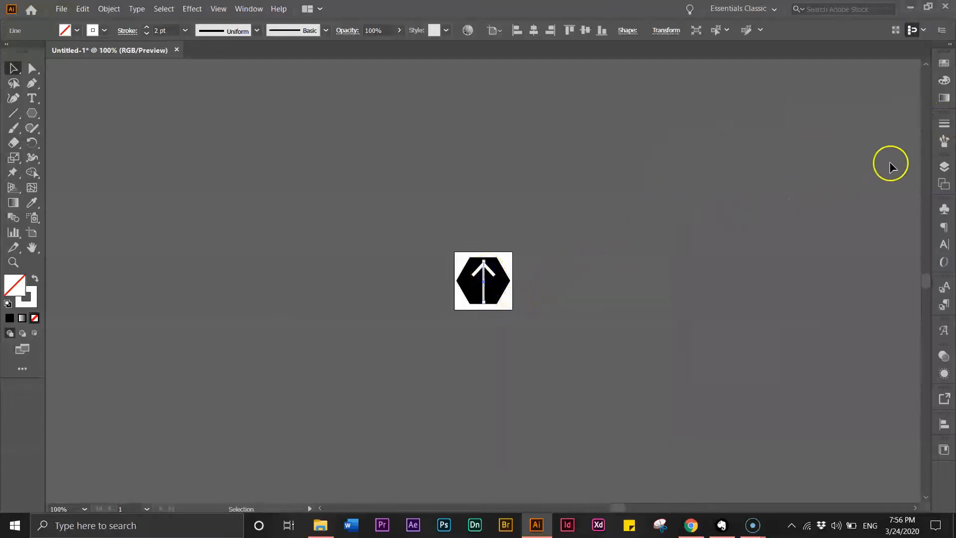
left_click(945, 124)
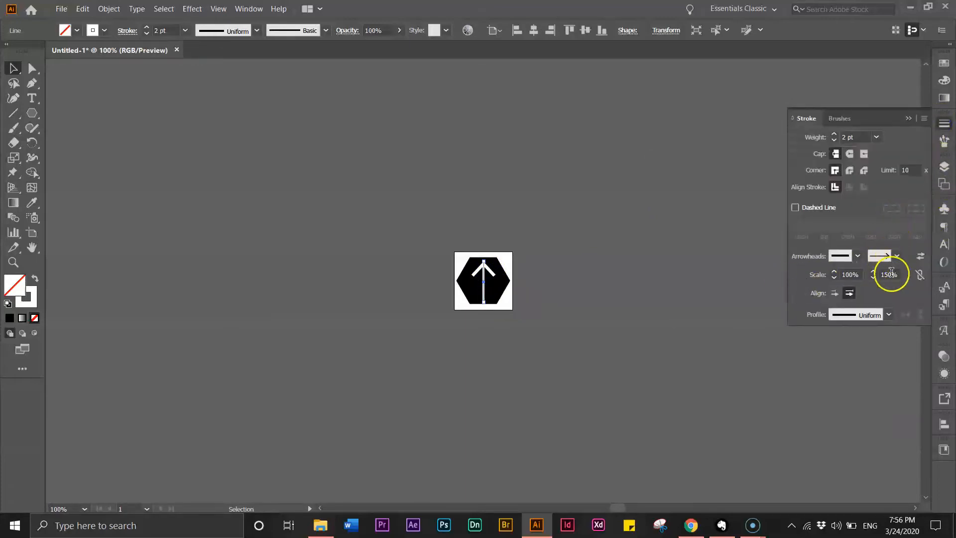
type("1")
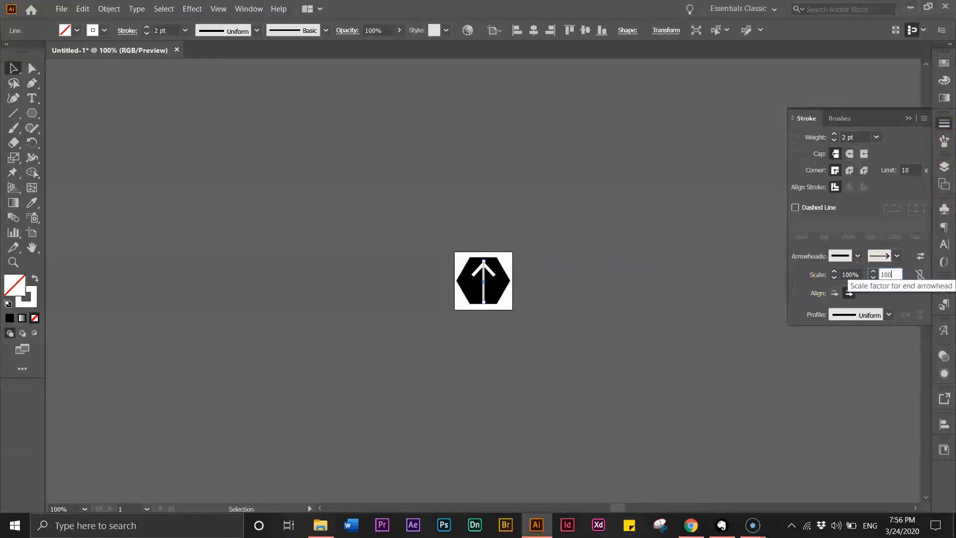
left_click(596, 234)
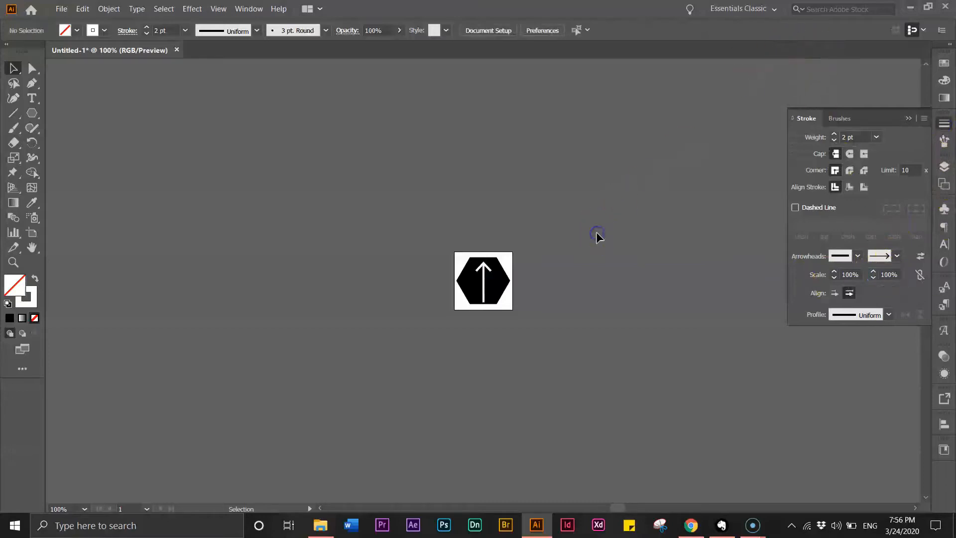
left_click(484, 273)
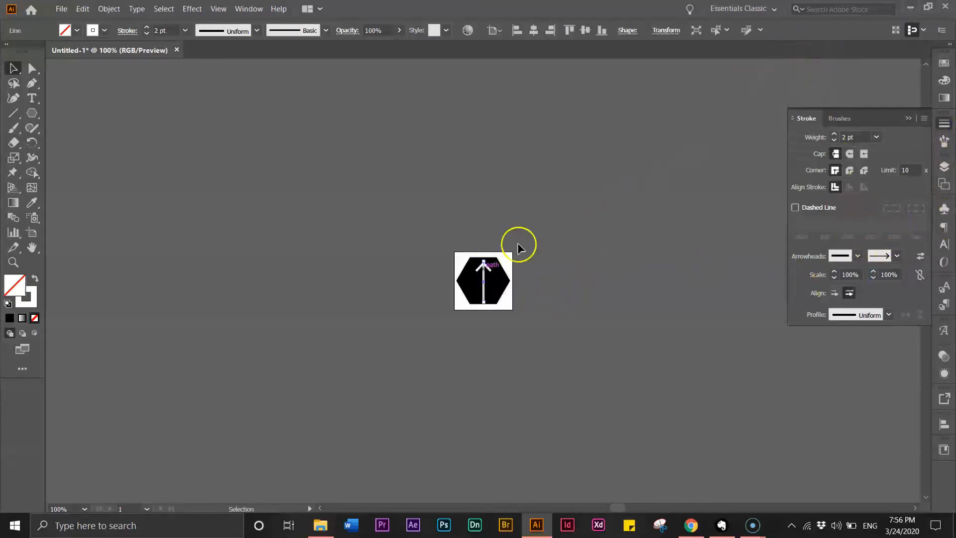
left_click(146, 27)
left_click(488, 295)
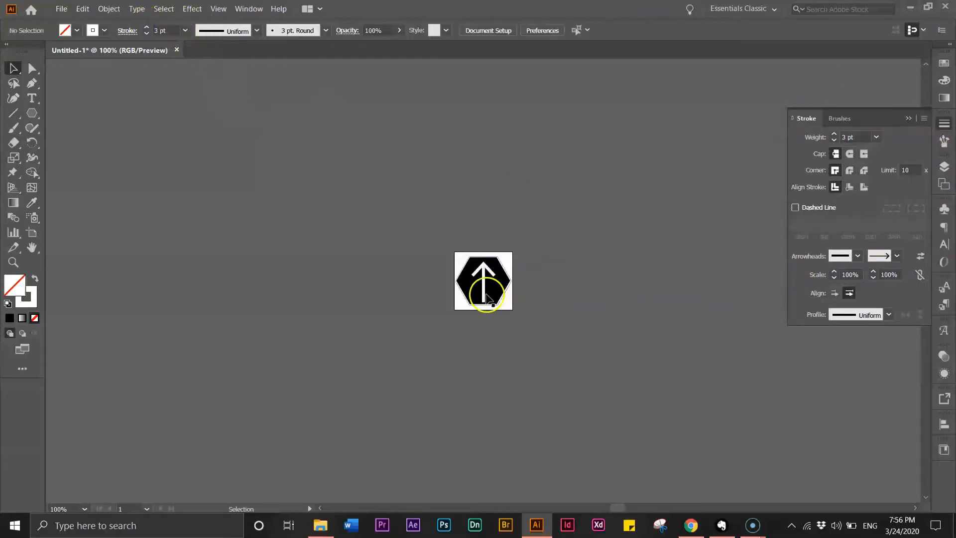
key("ctrl+0")
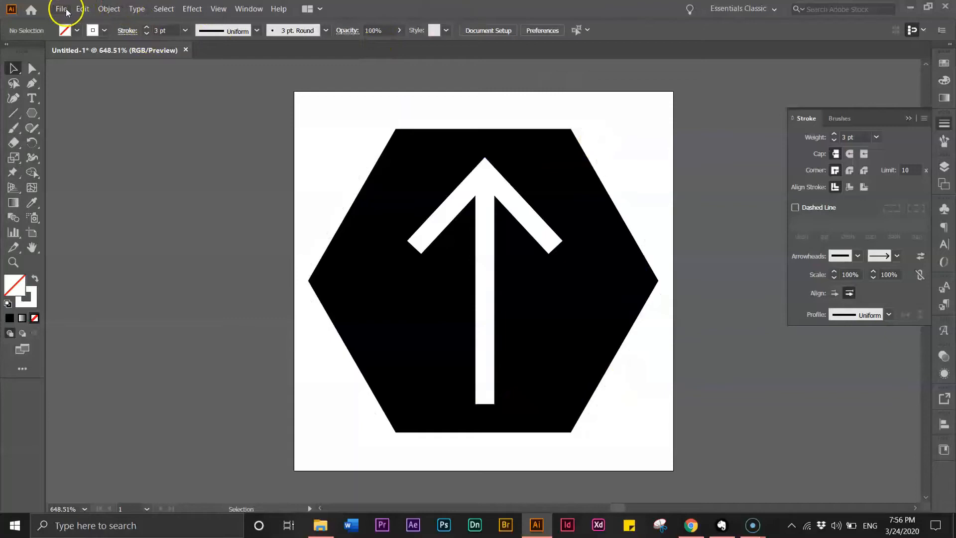
- Save the icon as an Illustrator file named "Scroll to top button" in Design it Like Fenty Beauty > Demo Site Images
left_click(63, 9)
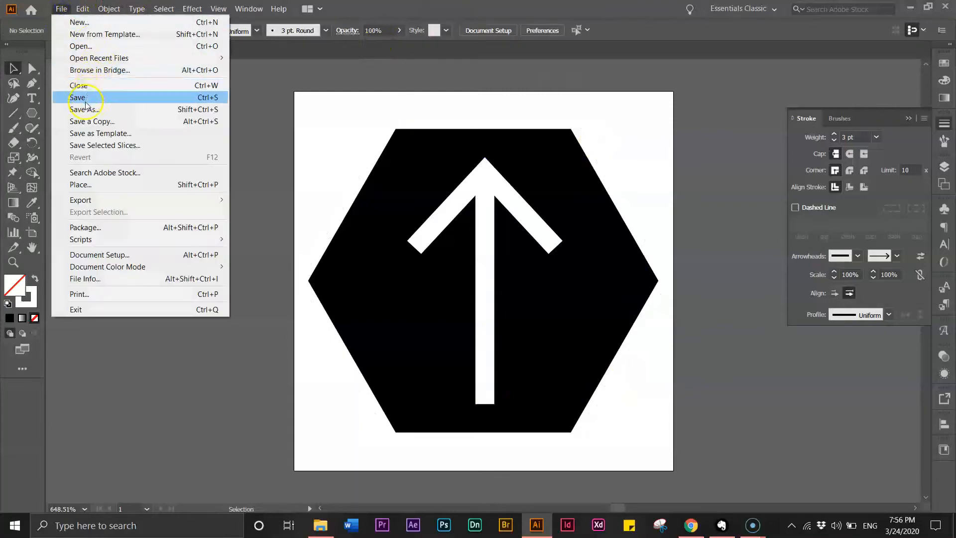
left_click(85, 101)
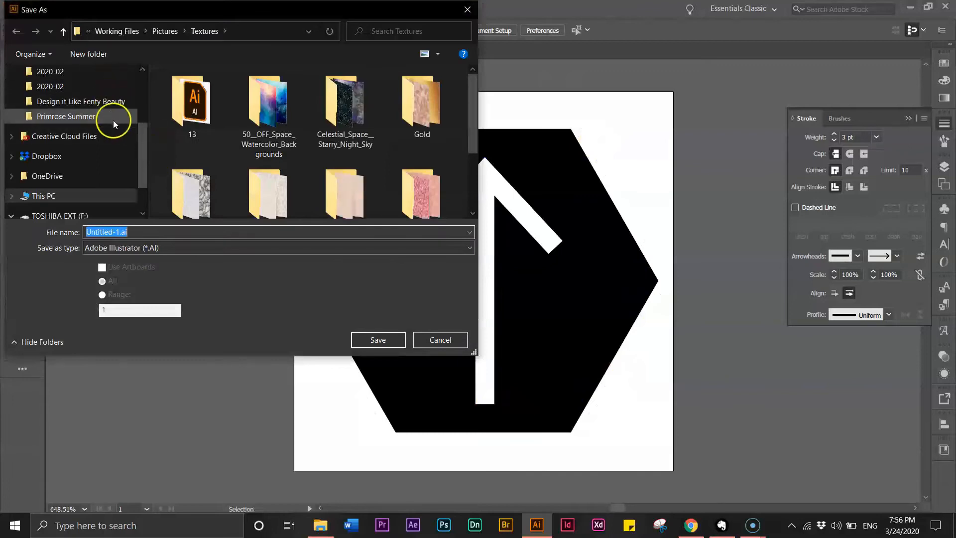
left_click(84, 102)
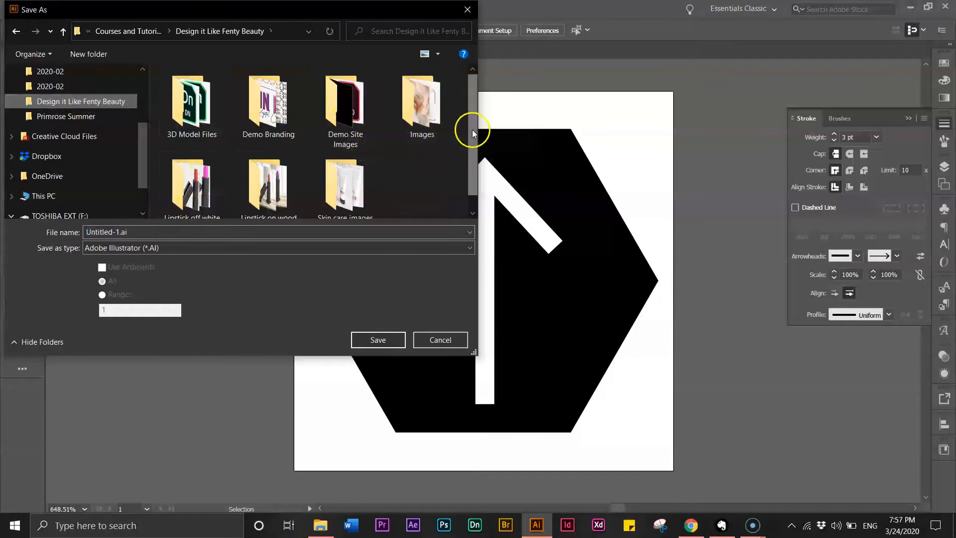
left_click_drag(473, 124, 474, 139)
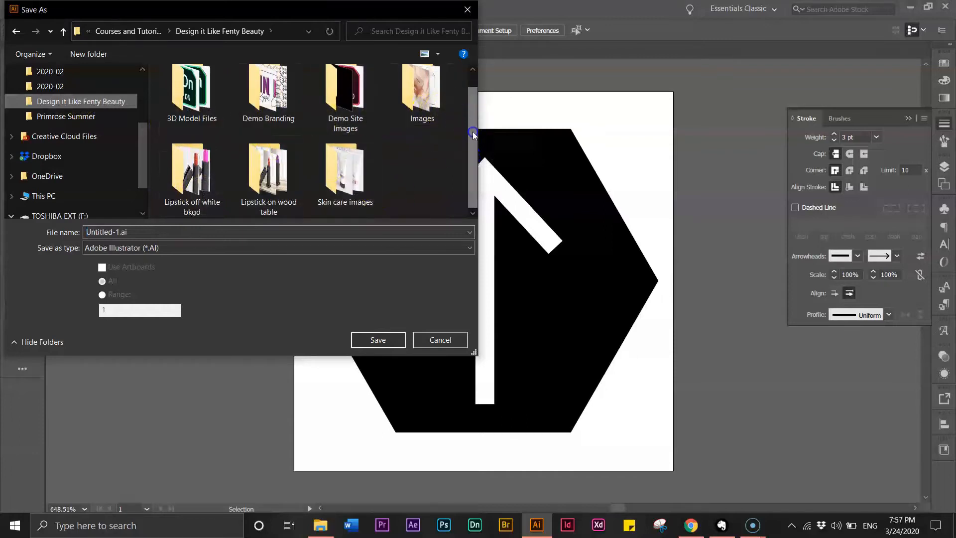
left_click(347, 110)
left_click(347, 110)
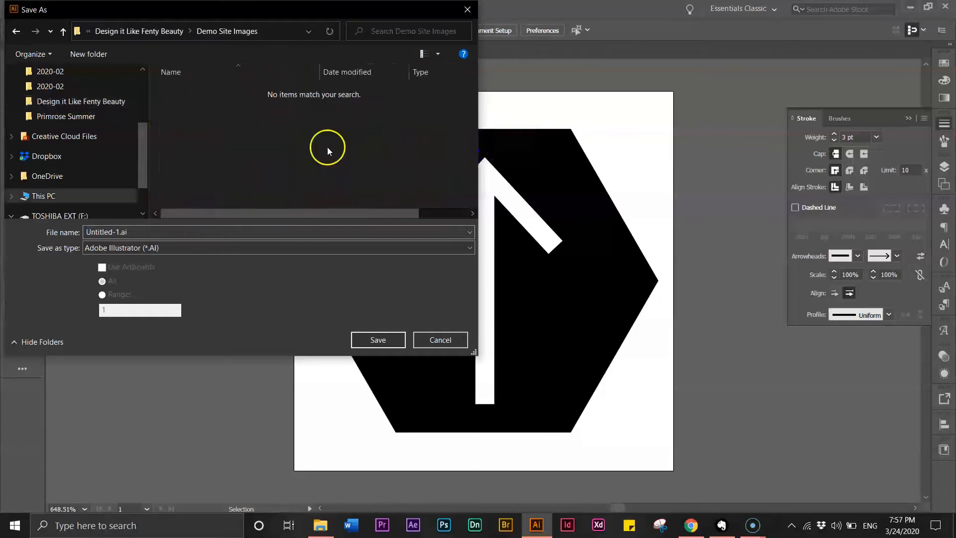
left_click(232, 227)
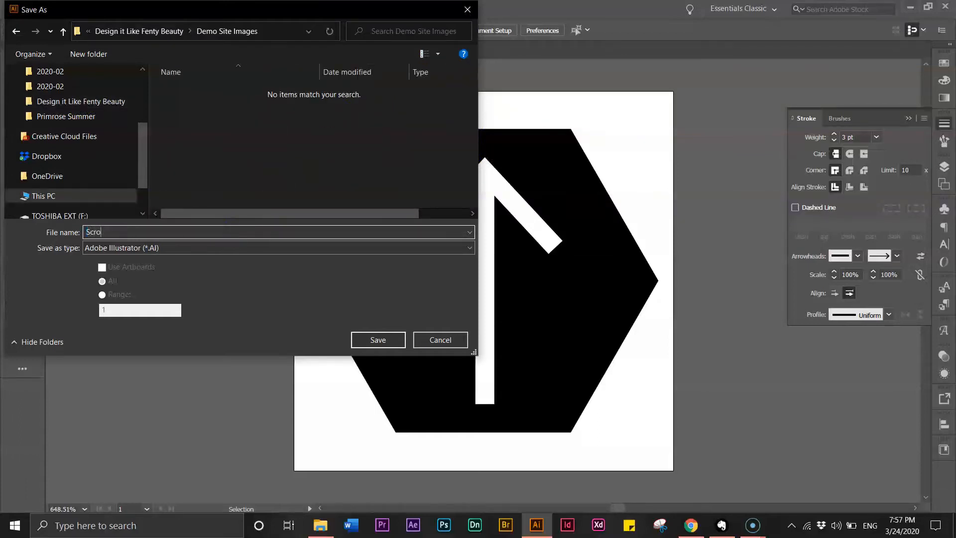
type("to top button")
key("Return")
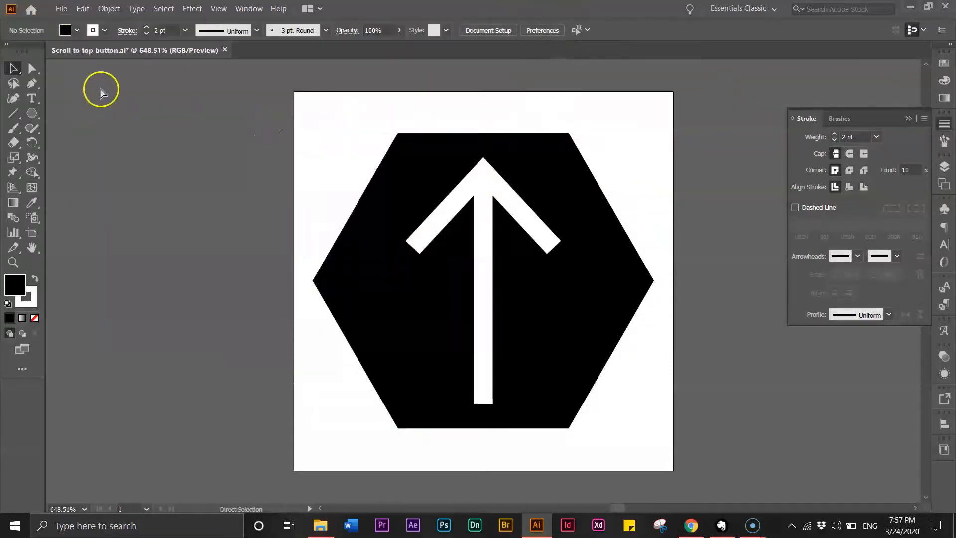
- Set up an Export for Screens of the artboard as PNG at 1x scale, and browse for the export folder
left_click(62, 11)
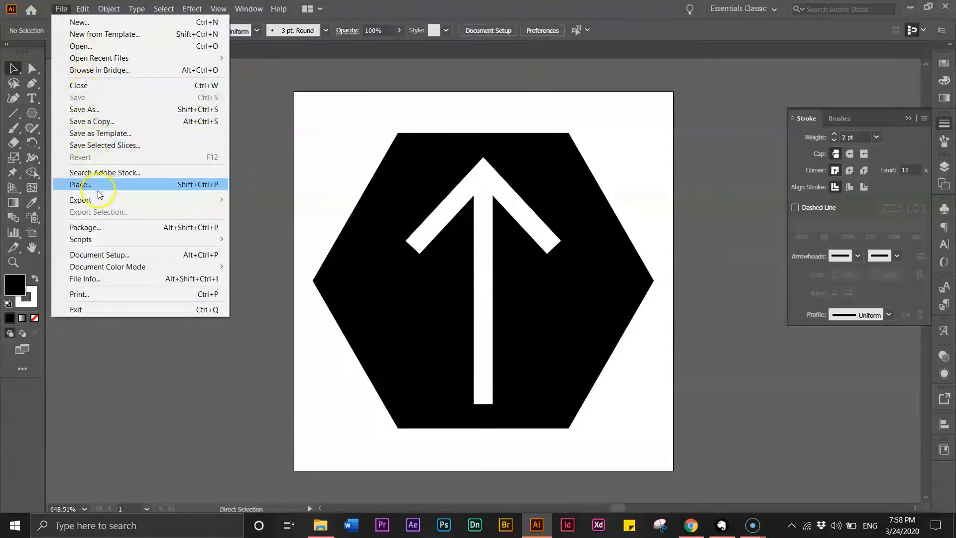
mouse_move(102, 200)
left_click(266, 200)
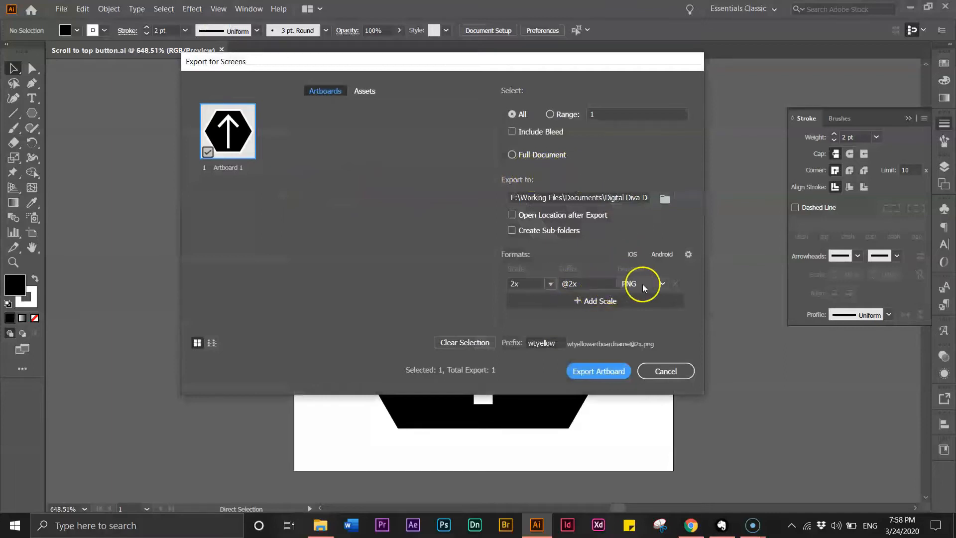
left_click(550, 284)
left_click(560, 297)
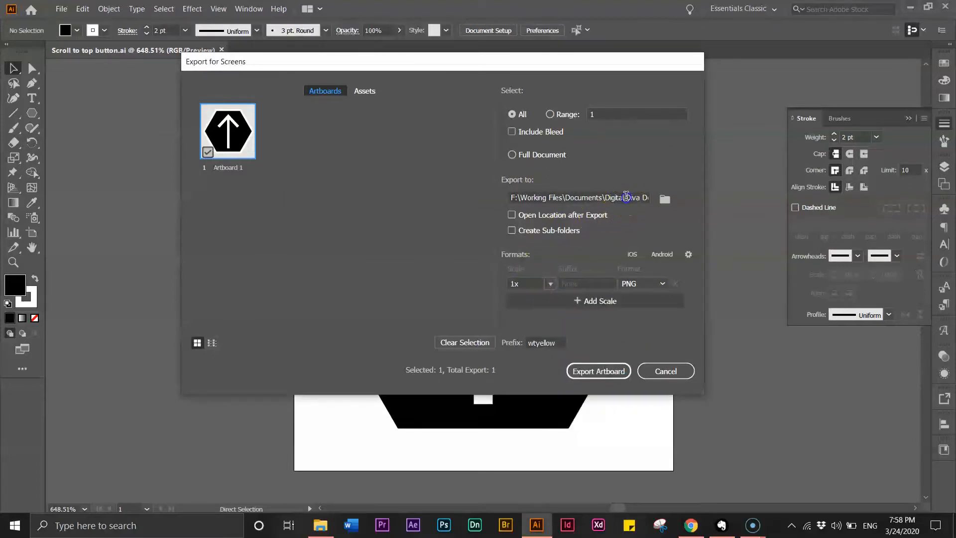
left_click(625, 197)
left_click(664, 198)
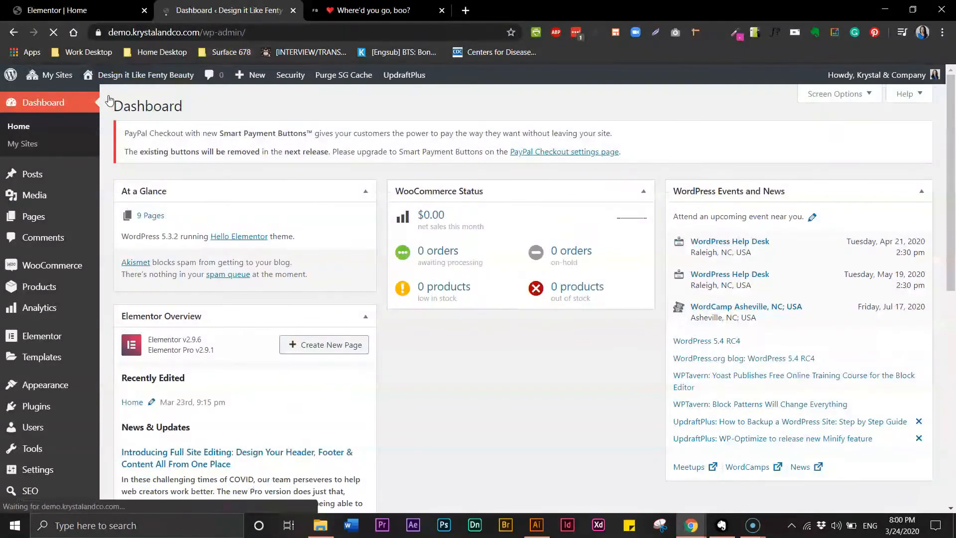
- In the WordPress dashboard in Chrome, upload the exported arrow icon from the Demo Site Images folder to the media library
mouse_move(62, 193)
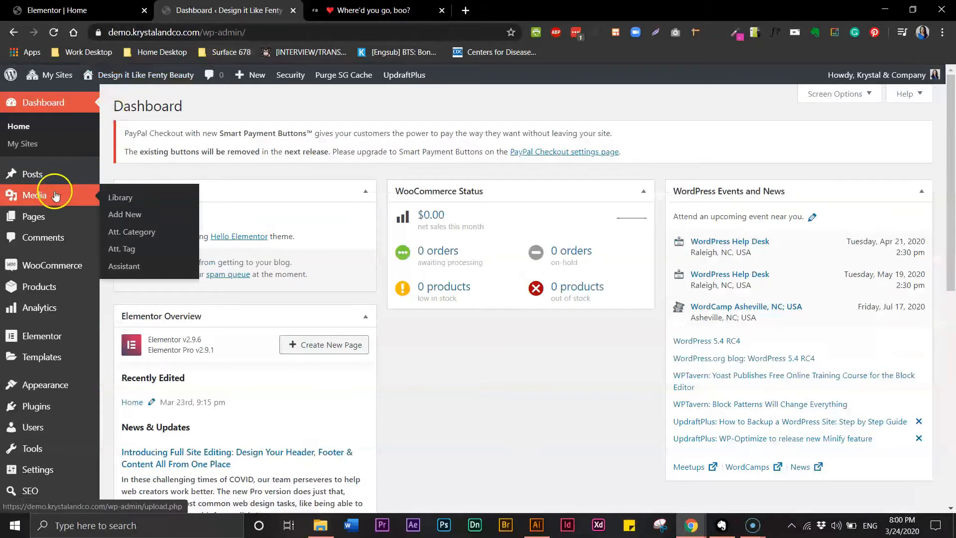
left_click(118, 215)
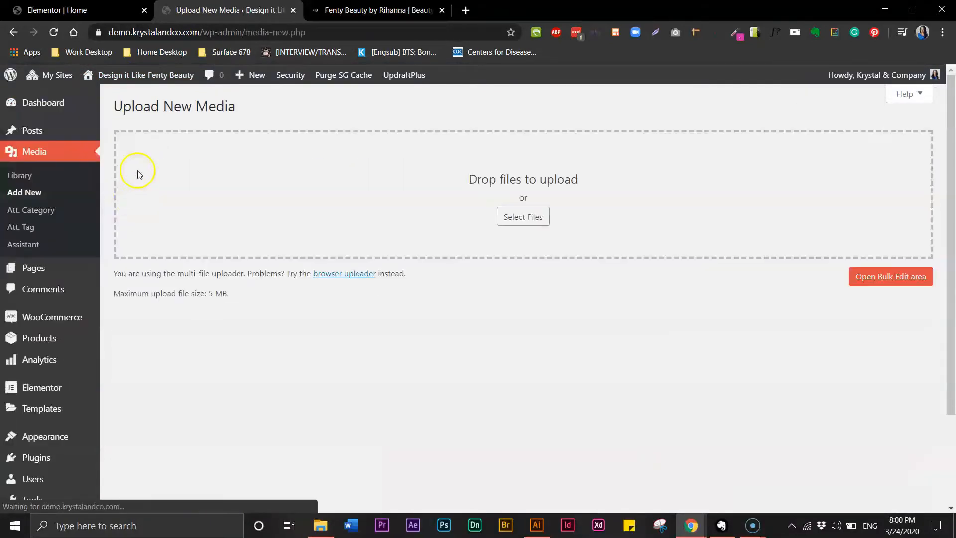
left_click(521, 221)
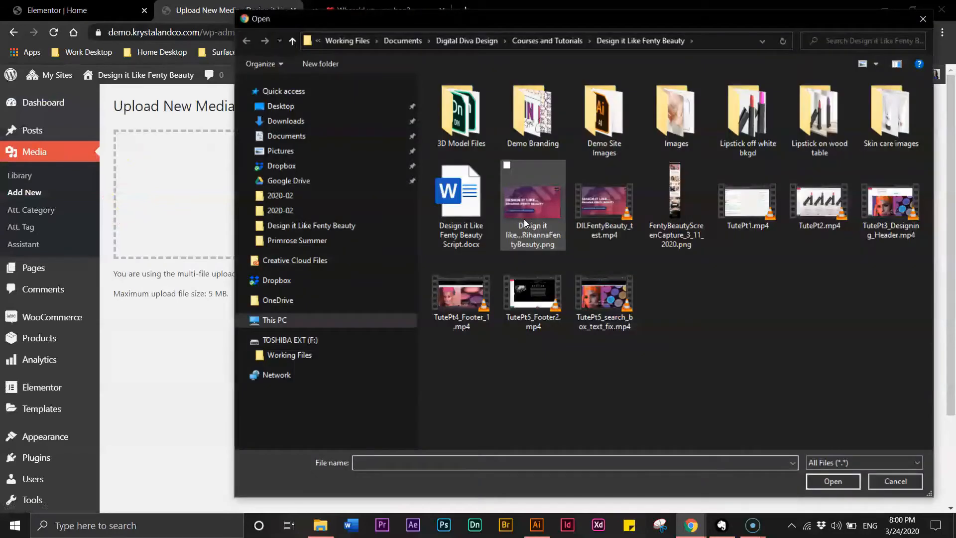
left_click(602, 142)
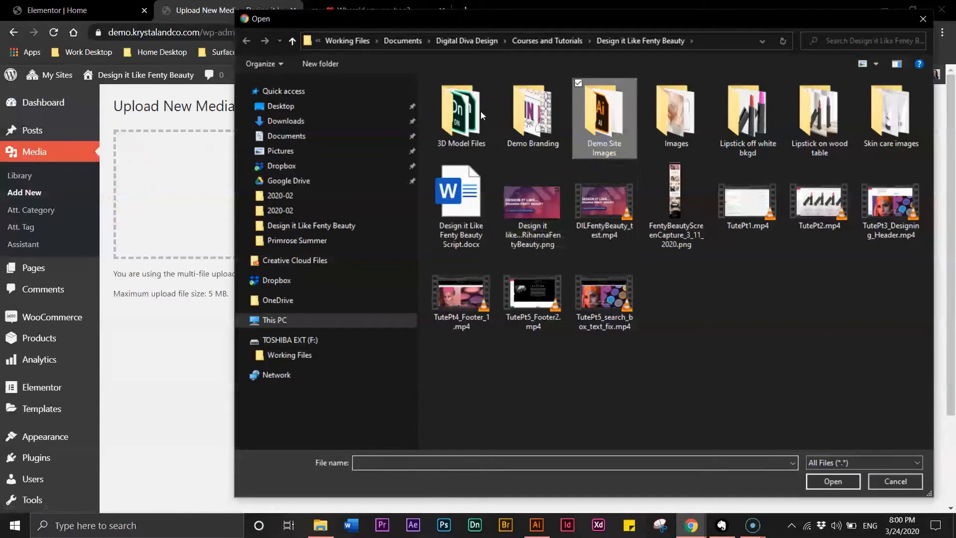
double_click(602, 142)
left_click(459, 122)
left_click(819, 482)
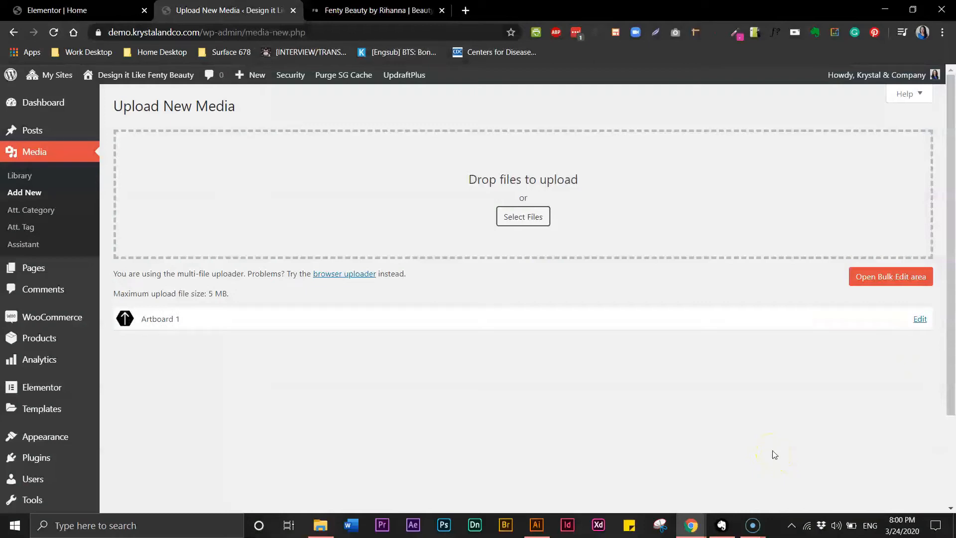
- In the Elementor home page editor, give the first page section the CSS ID "top" and update the page
left_click(93, 11)
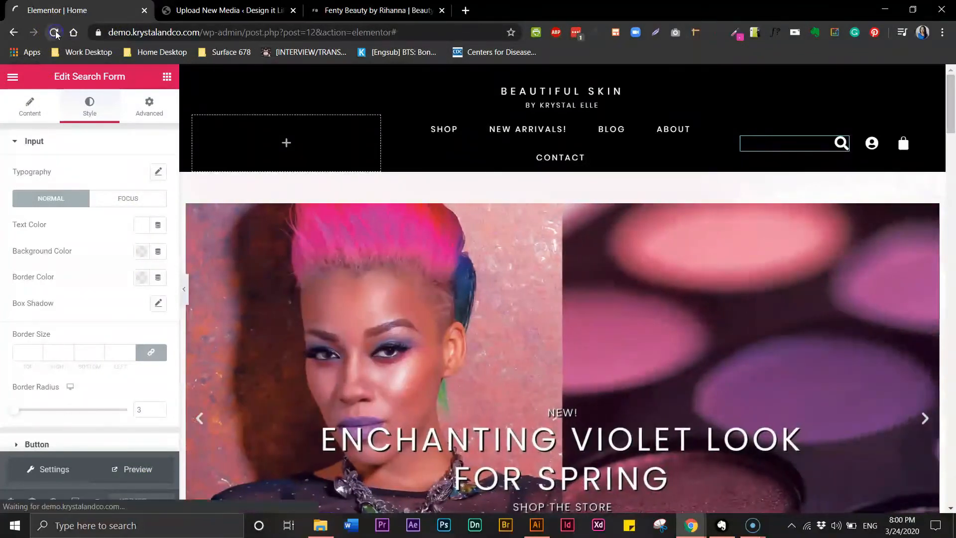
left_click(558, 155)
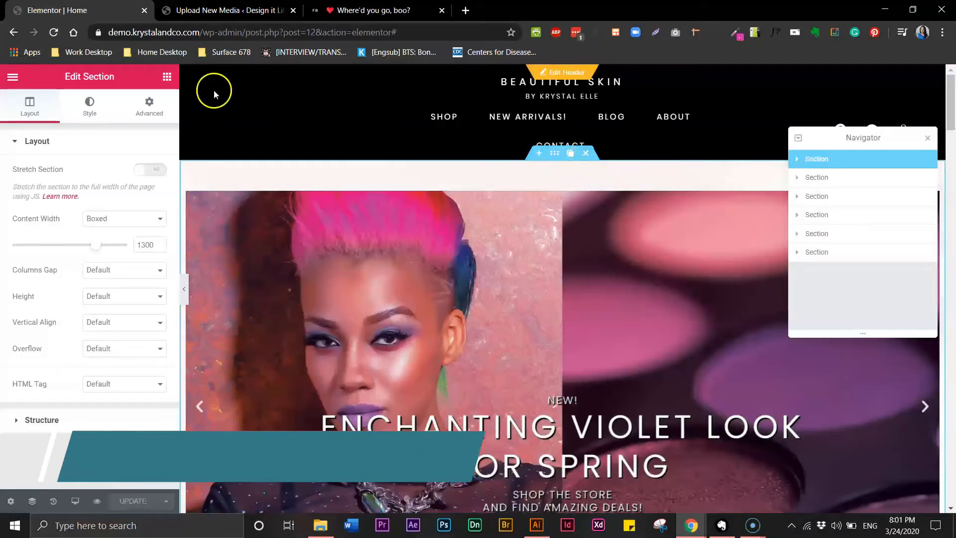
left_click(152, 106)
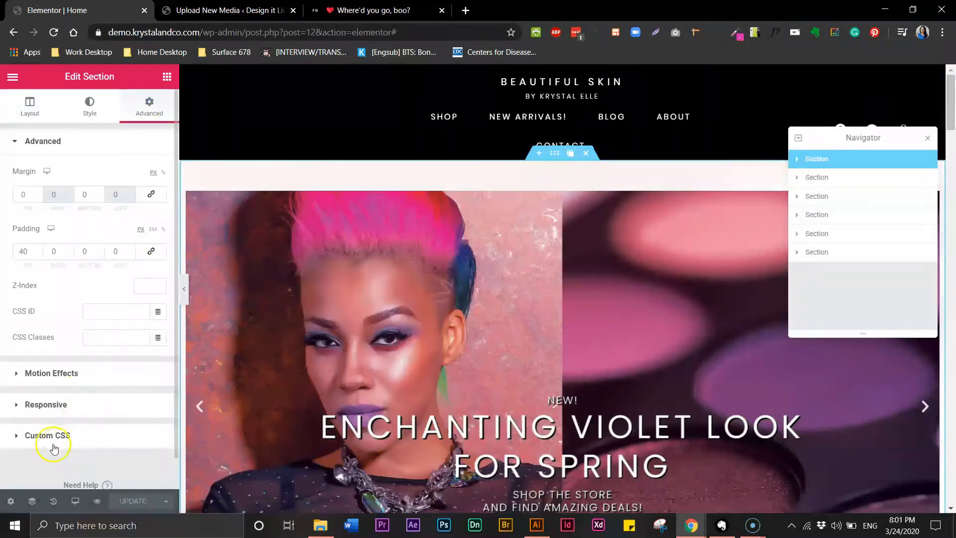
left_click(104, 318)
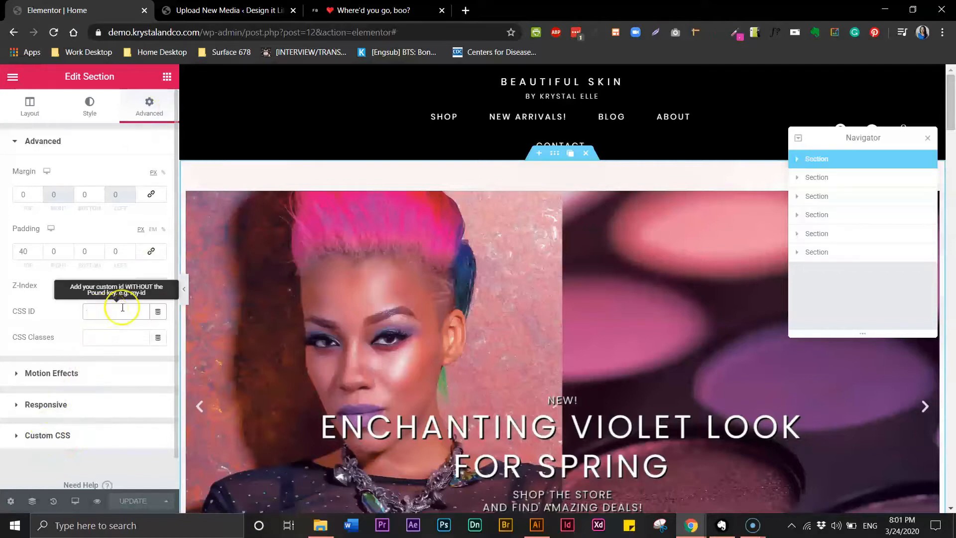
type("top")
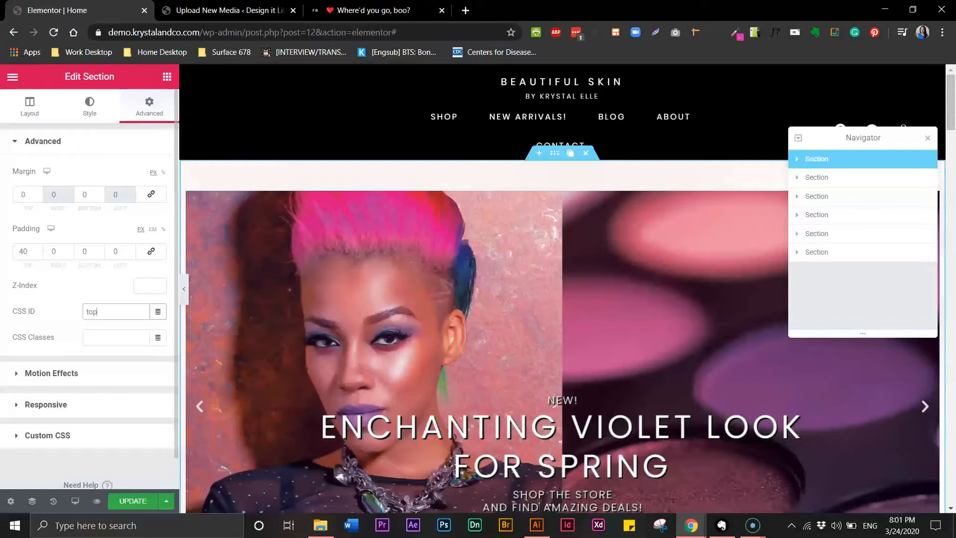
left_click(141, 502)
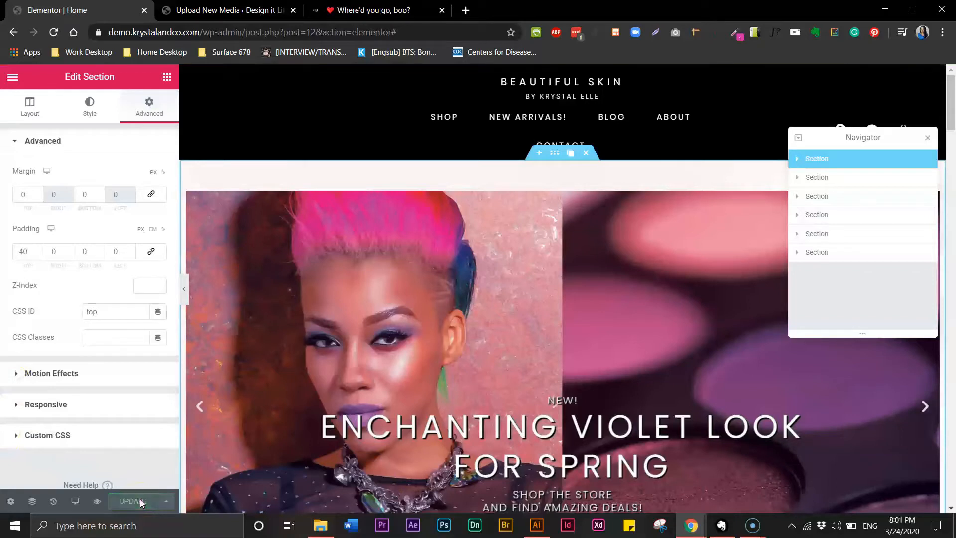
- Close the Navigator and open the site footer below the last page section for editing
left_click(818, 252)
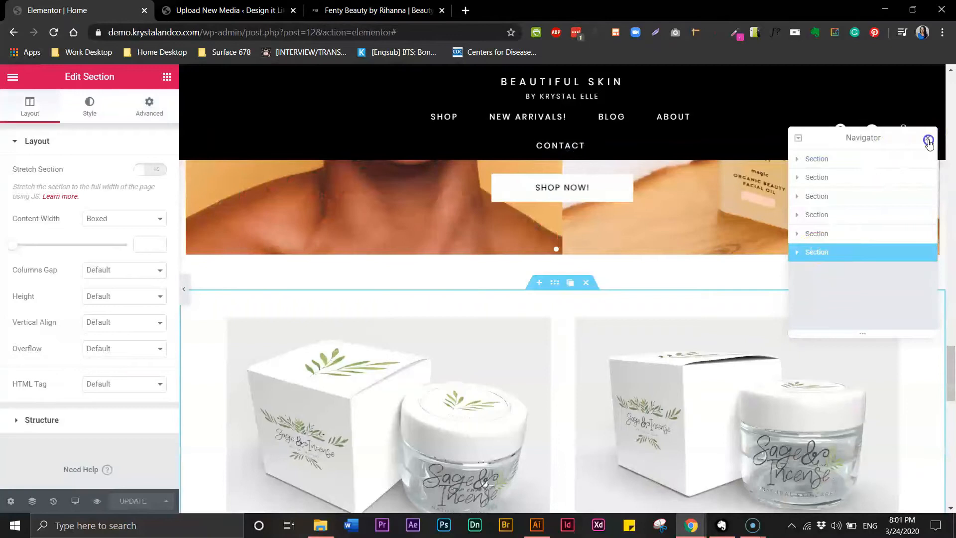
left_click(928, 140)
left_click_drag(949, 346, 947, 427)
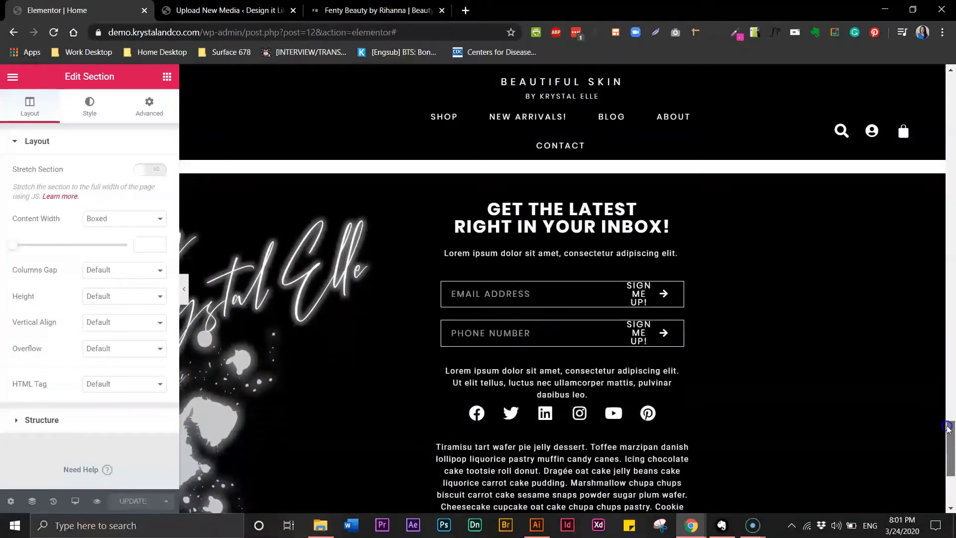
mouse_move(571, 284)
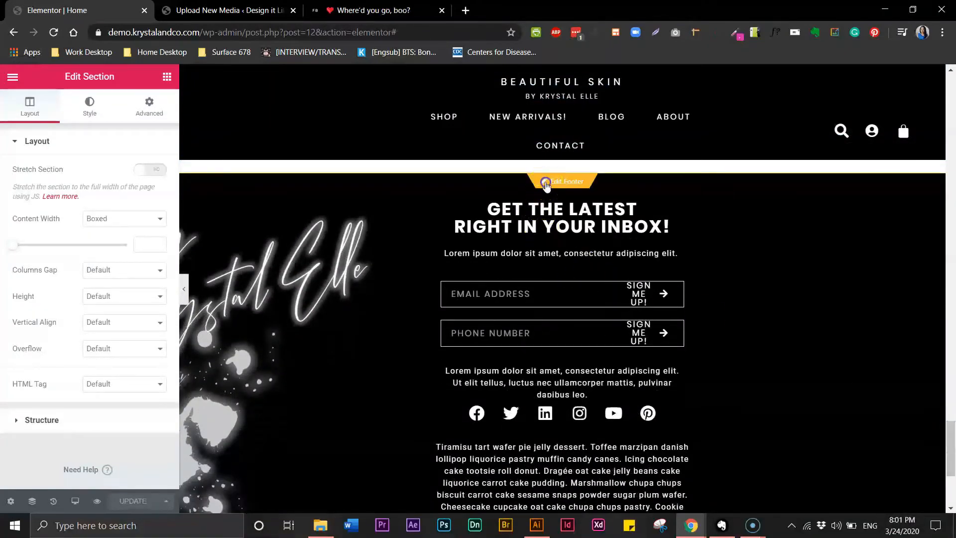
left_click(545, 182)
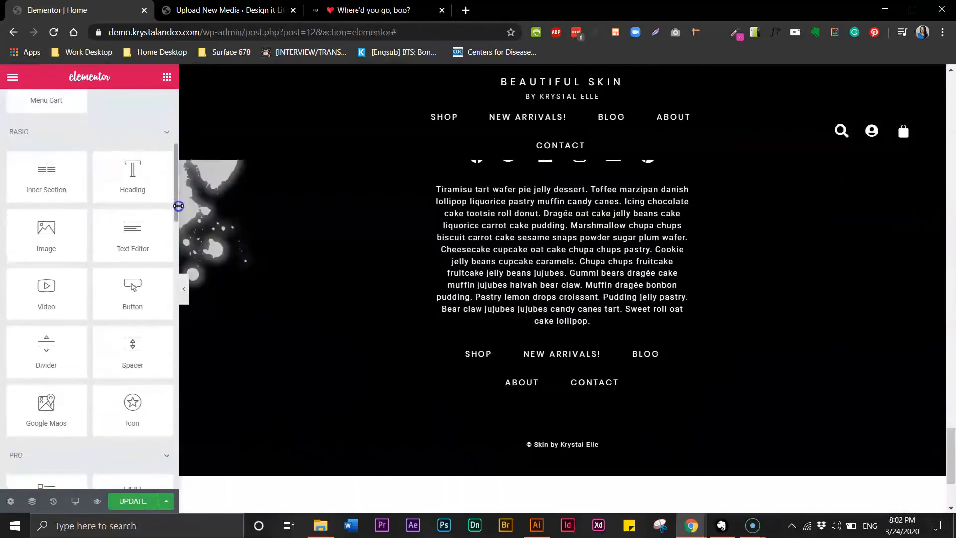
- Add an Image widget below the footer's copyright text and insert the hexagon arrow icon from the media library
left_click_drag(178, 207, 179, 217)
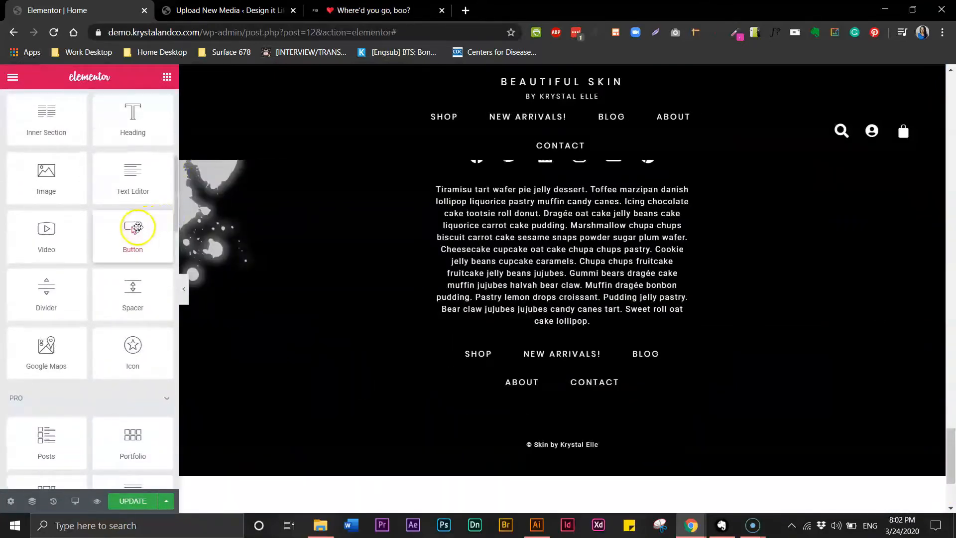
left_click_drag(60, 198, 525, 449)
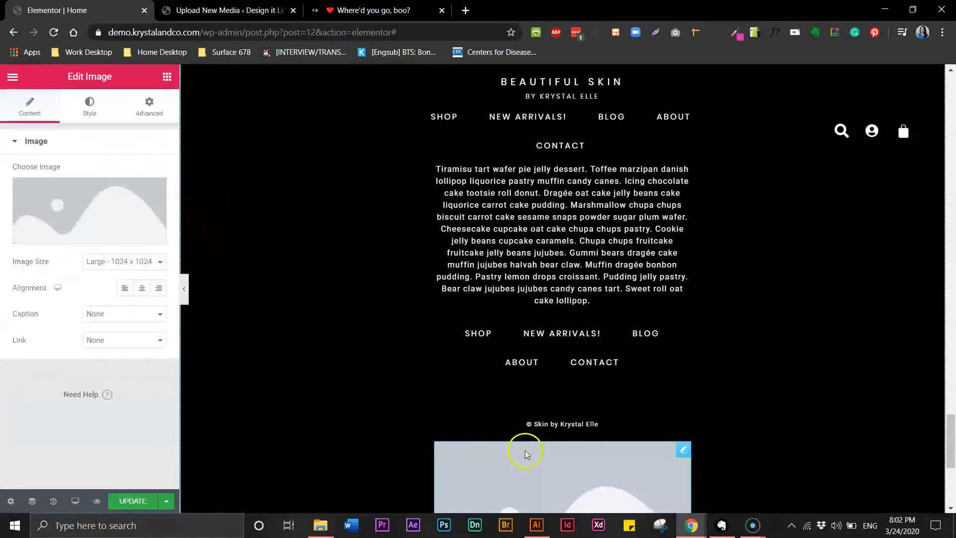
mouse_move(102, 212)
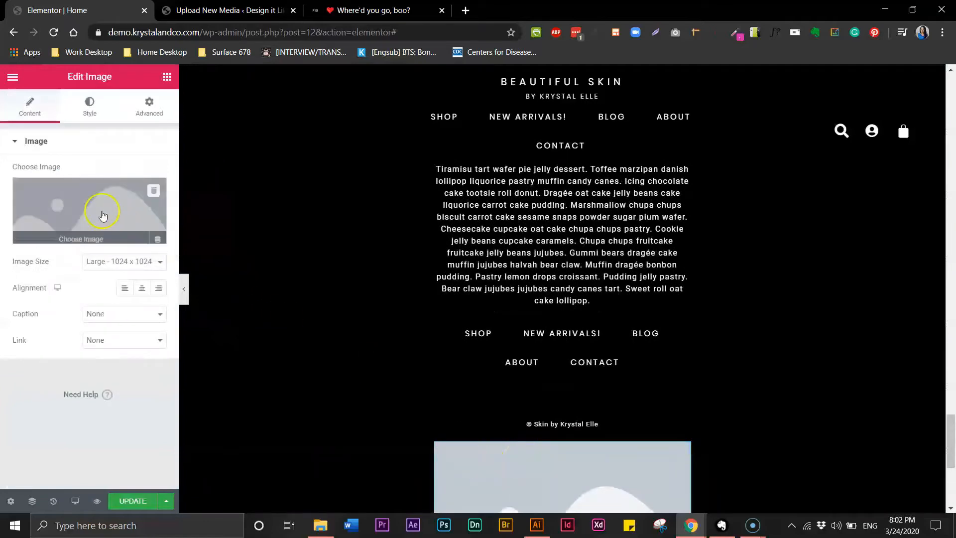
left_click(81, 235)
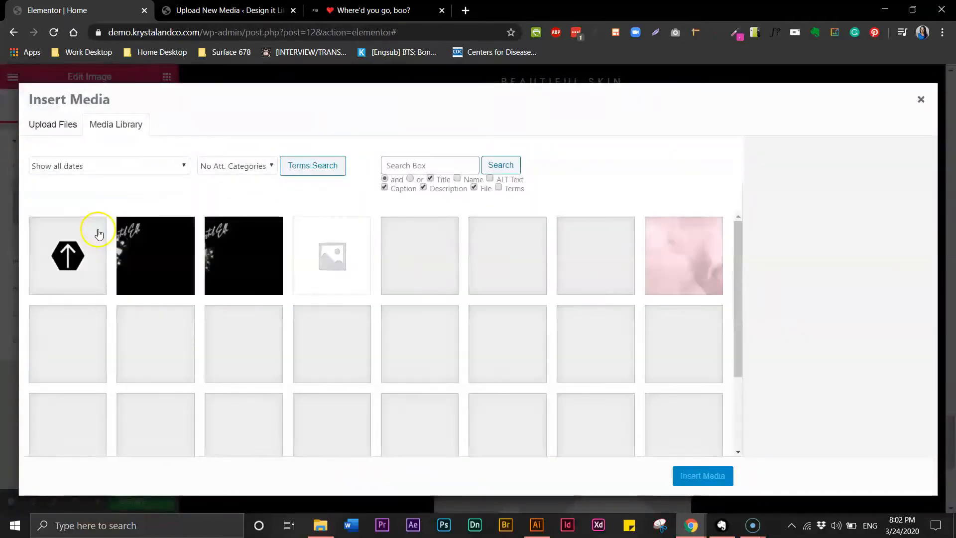
left_click(69, 251)
left_click(701, 476)
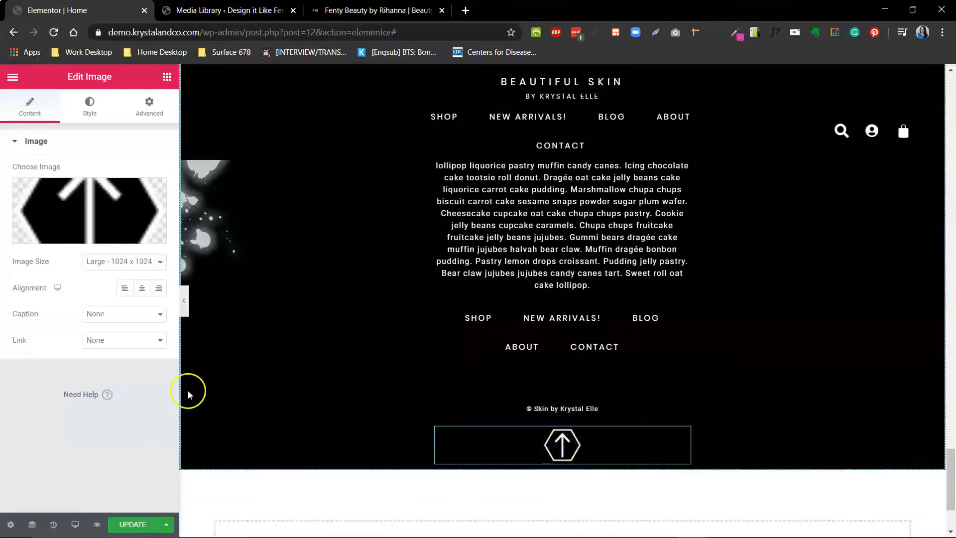
- Link the arrow image to the custom URL #top, update the page, and check the top of the page
left_click(159, 340)
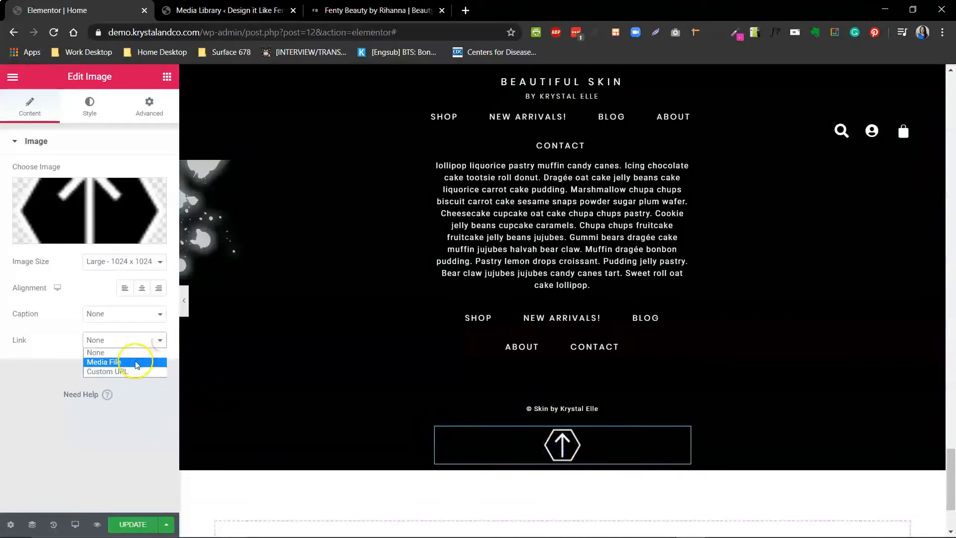
left_click(128, 372)
left_click(65, 373)
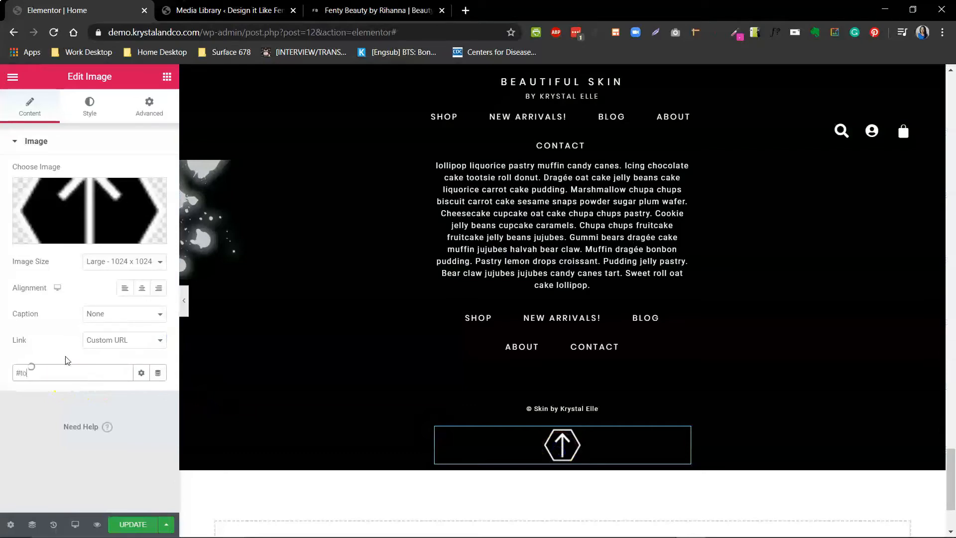
left_click(121, 524)
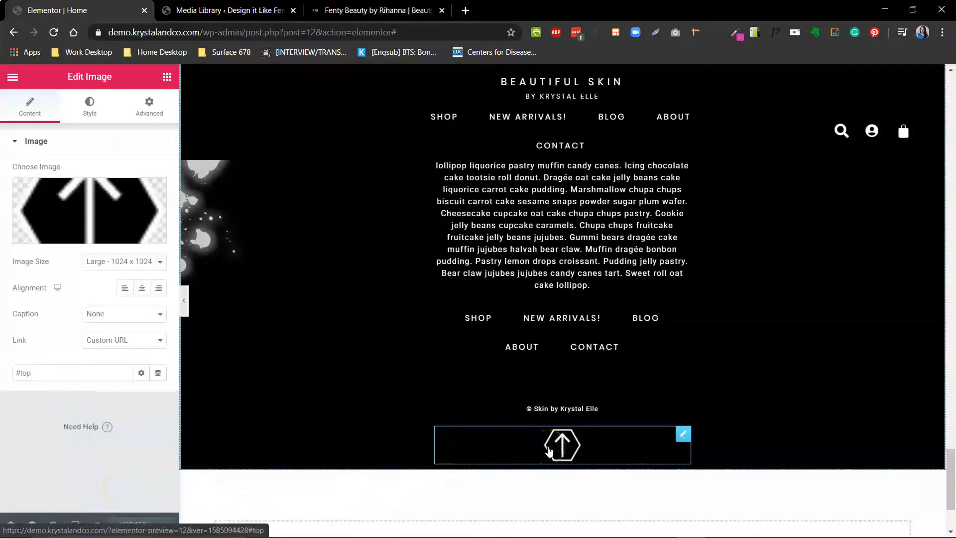
scroll(550, 446, "up", 2)
scroll(548, 446, "up", 15)
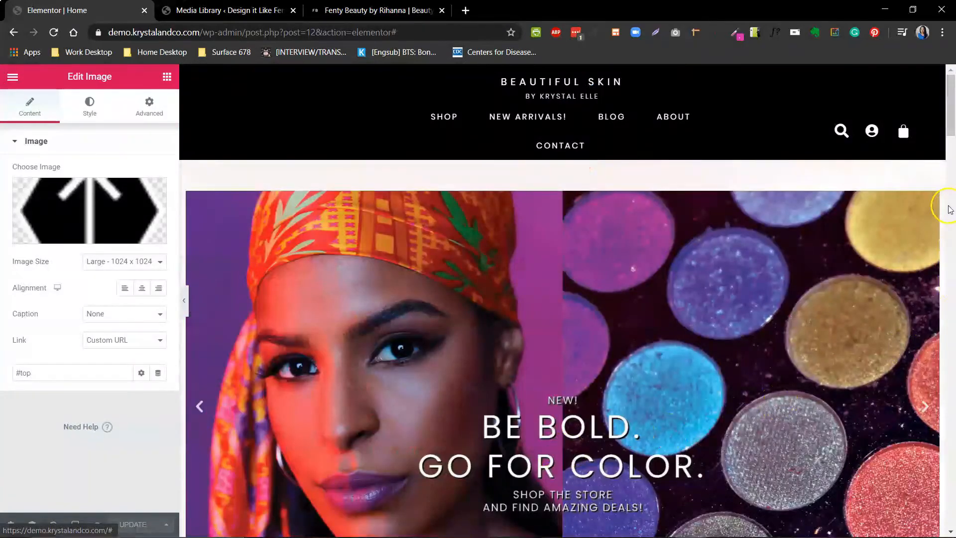
- Add a three-column section below the footer, moving the copyright text into its middle column and the arrow image into its third column
left_click_drag(951, 134, 951, 517)
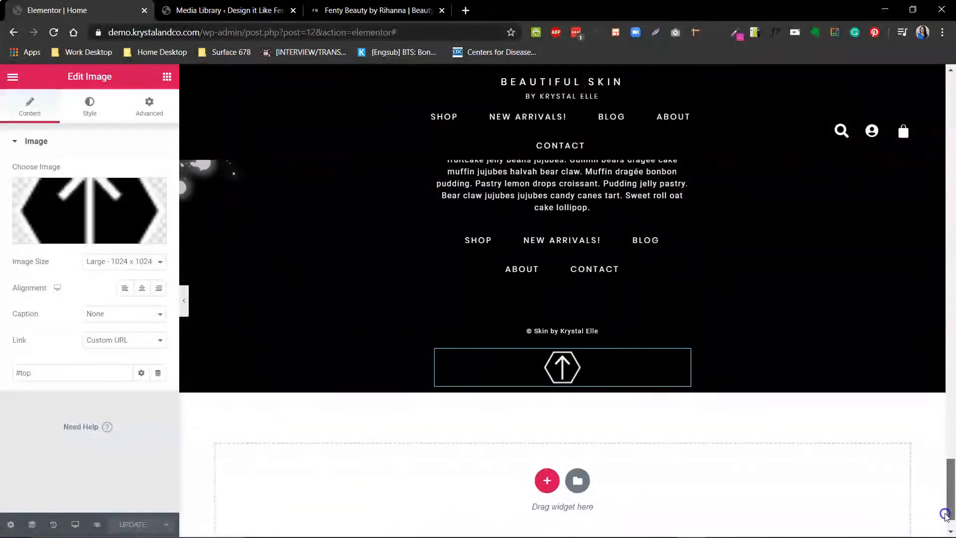
left_click(555, 329)
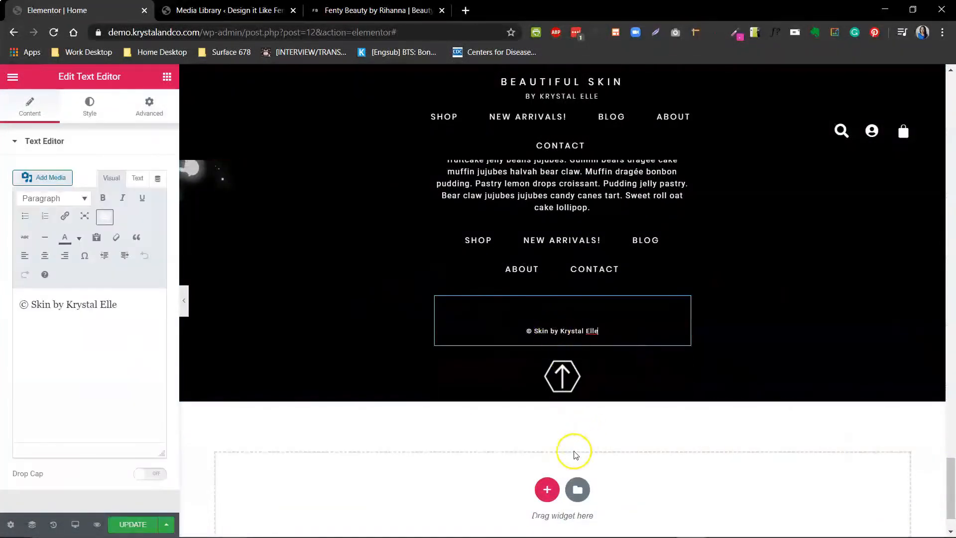
left_click(546, 487)
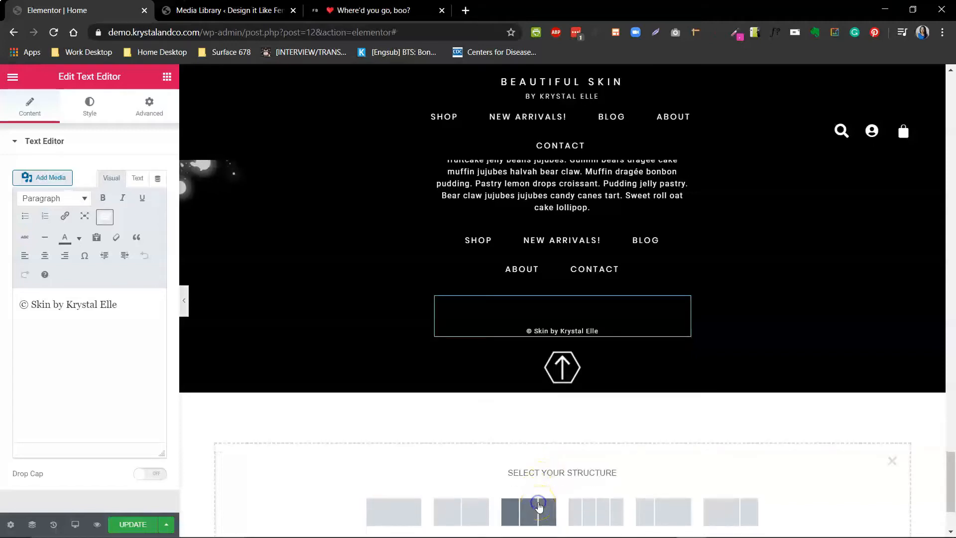
left_click(539, 505)
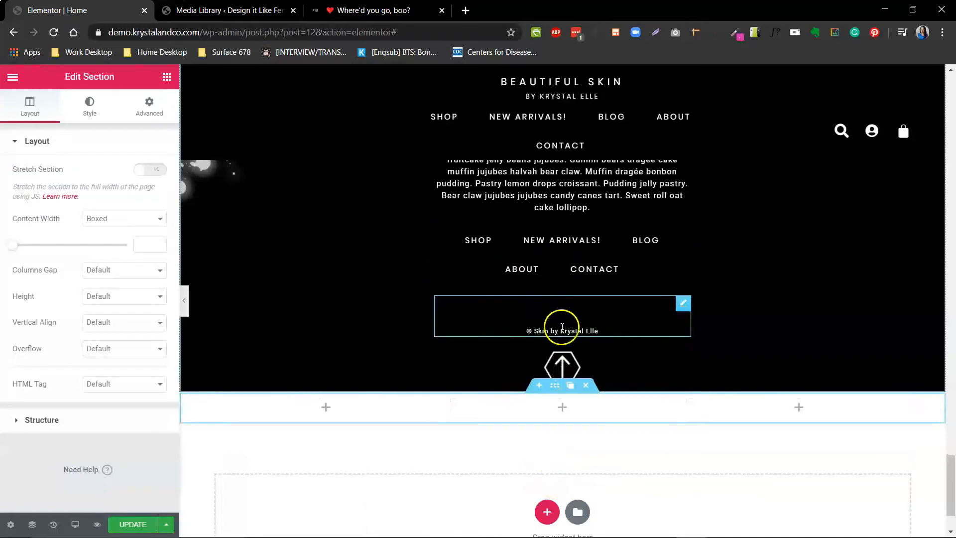
left_click_drag(678, 305, 604, 396)
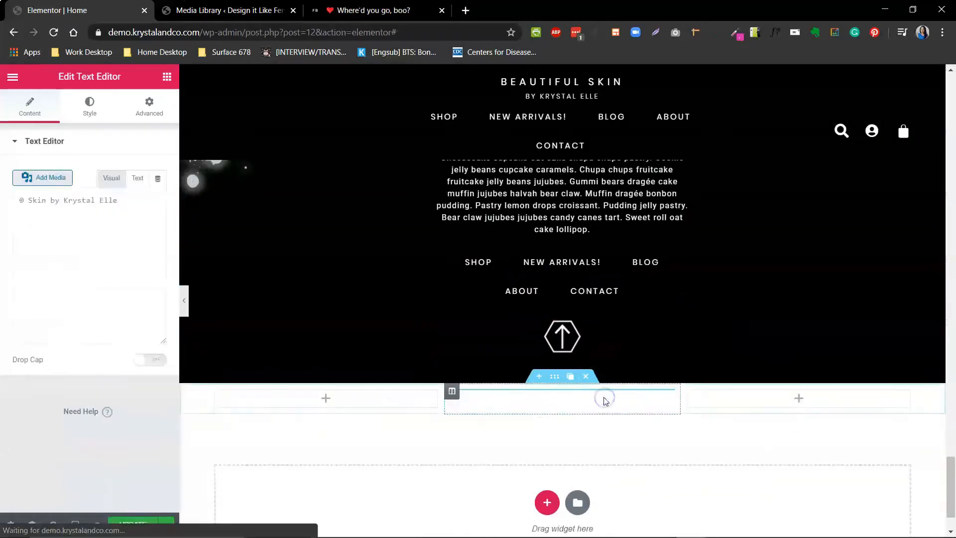
left_click_drag(680, 325, 751, 398)
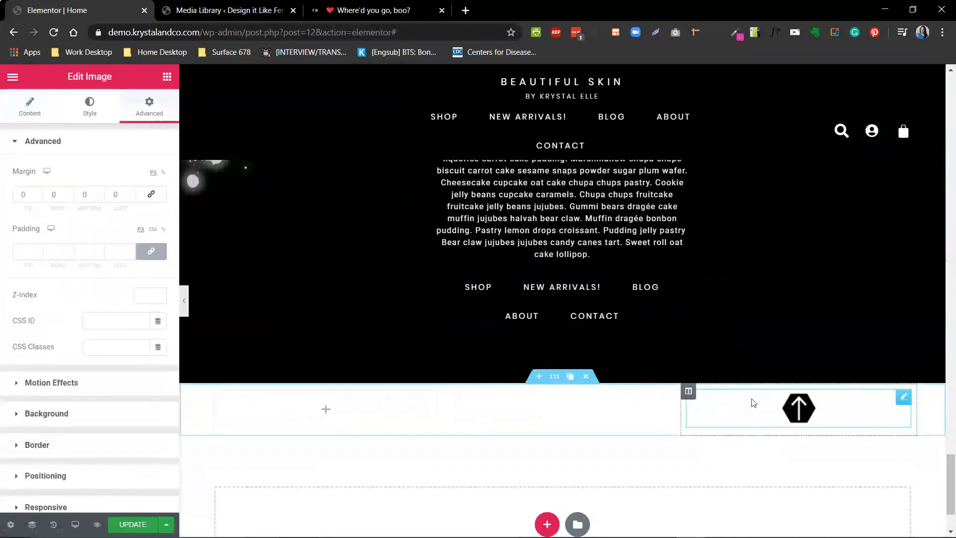
- Give the new three-column section a Classic background in black
left_click(554, 376)
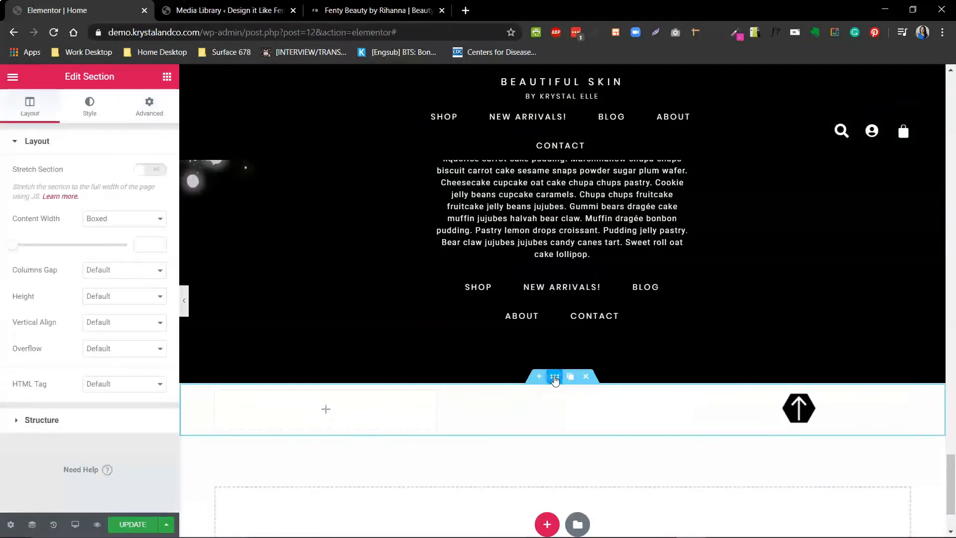
left_click(87, 107)
left_click(108, 200)
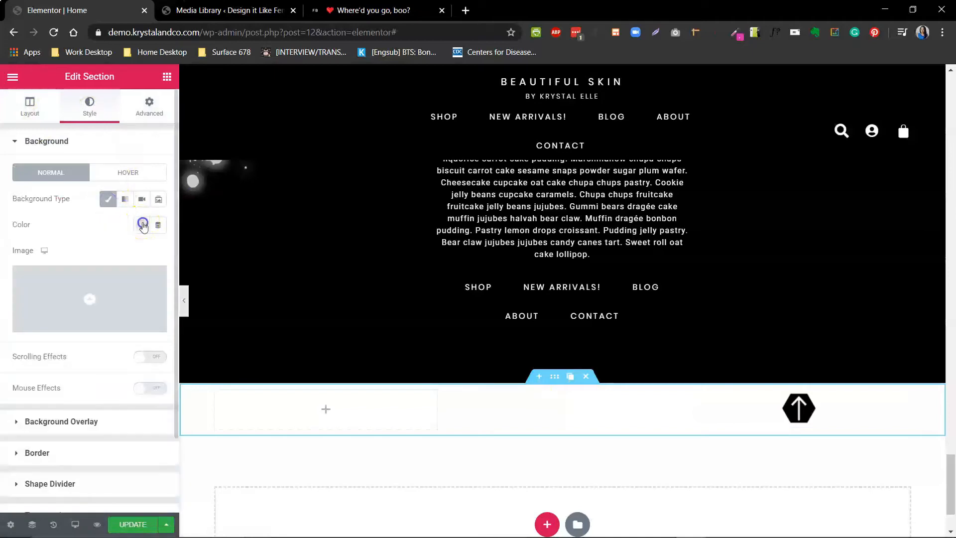
left_click(143, 225)
left_click(180, 255)
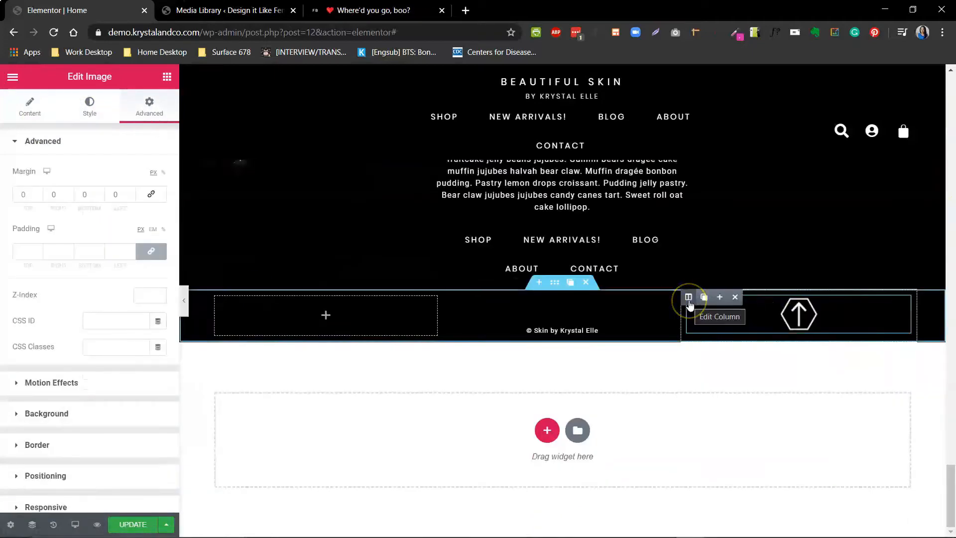
- Narrow the arrow image's column to a width of 10%
left_click_drag(681, 319, 838, 328)
left_click(847, 297)
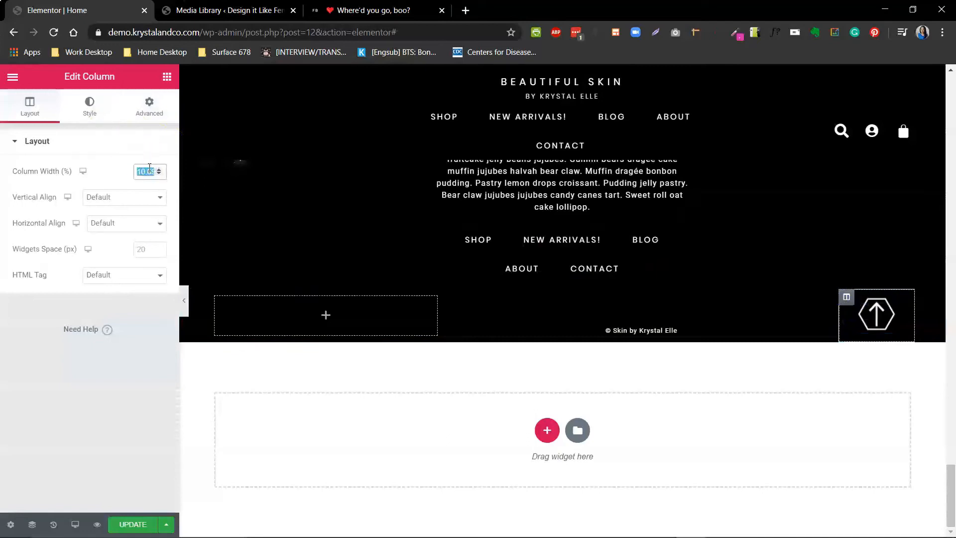
type("10")
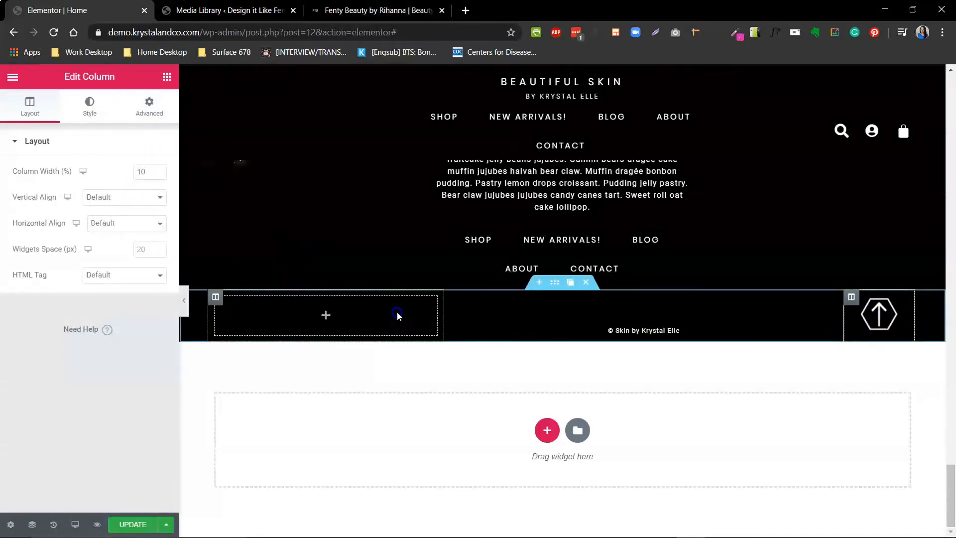
- Set the empty first column's width to 10% and preview the footer without the editing panel
left_click(421, 305)
left_click(216, 298)
double_click(144, 172)
type("10")
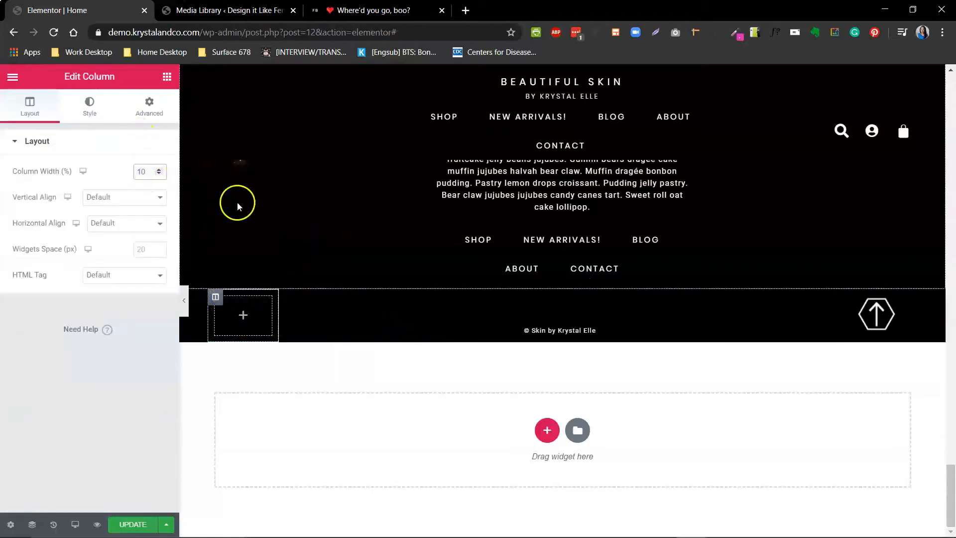
left_click(185, 312)
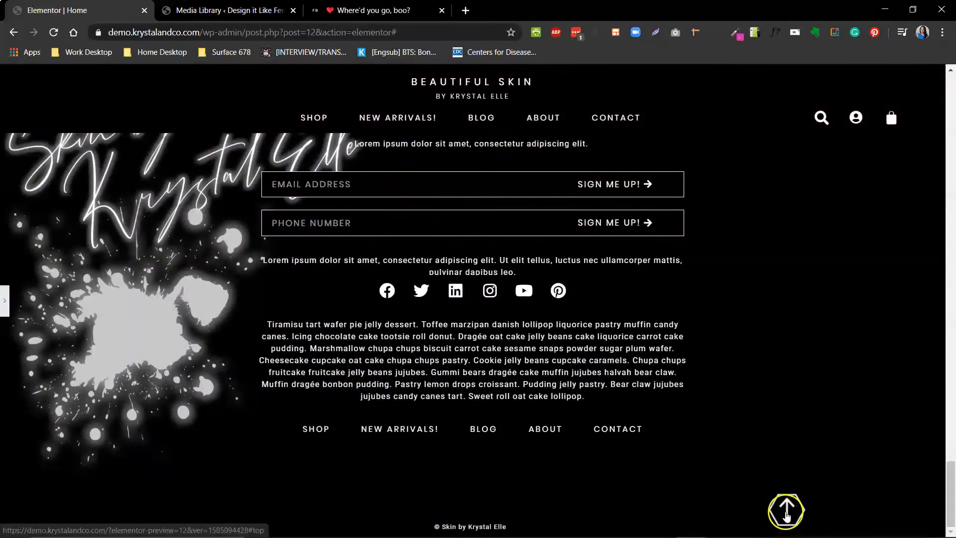
left_click(5, 311)
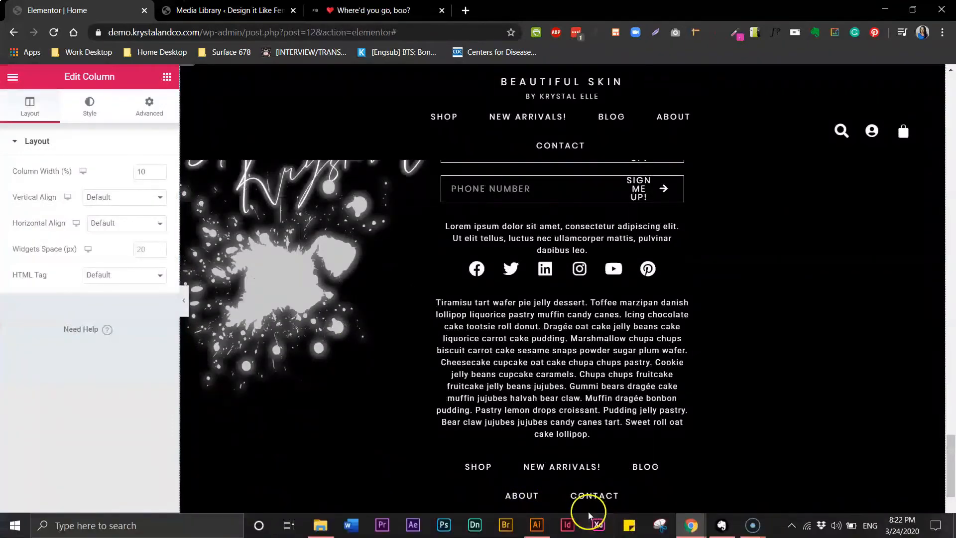
- Set the copyright section's content width to Full Width and preview the footer without the editing panel
left_click_drag(949, 457, 950, 488)
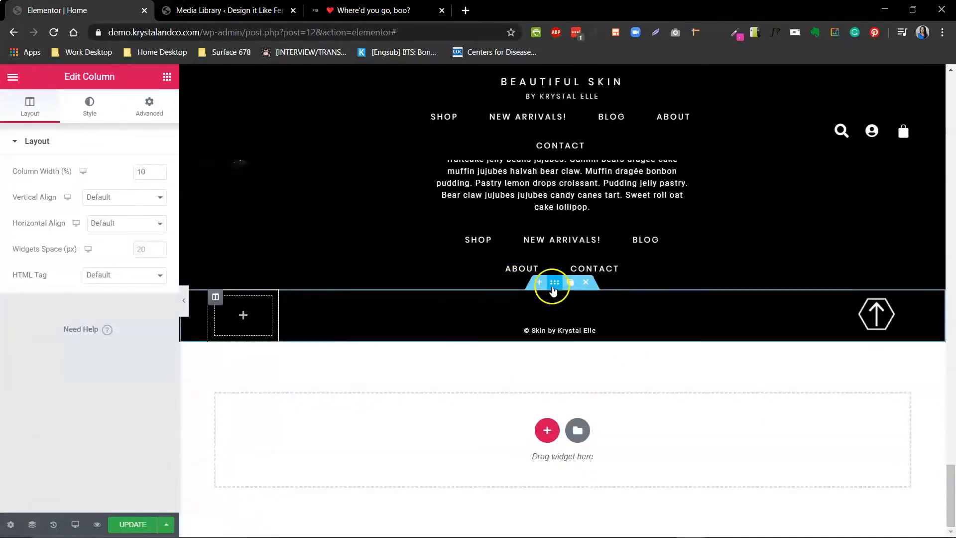
left_click(554, 282)
left_click(104, 220)
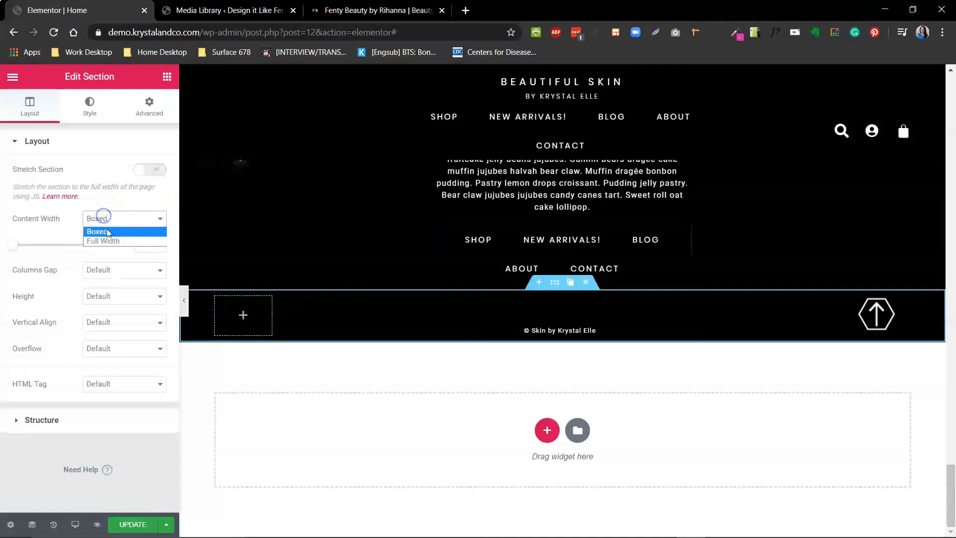
left_click(102, 241)
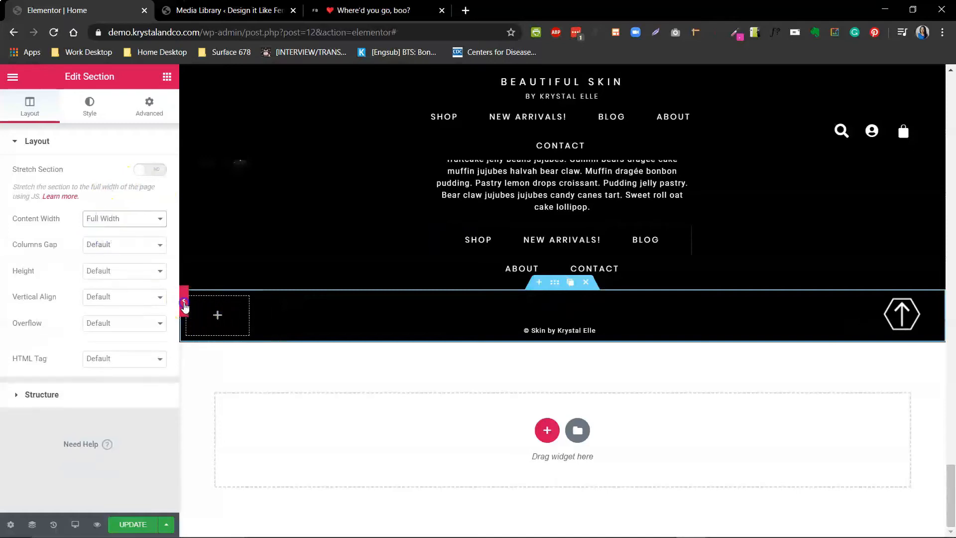
left_click(184, 300)
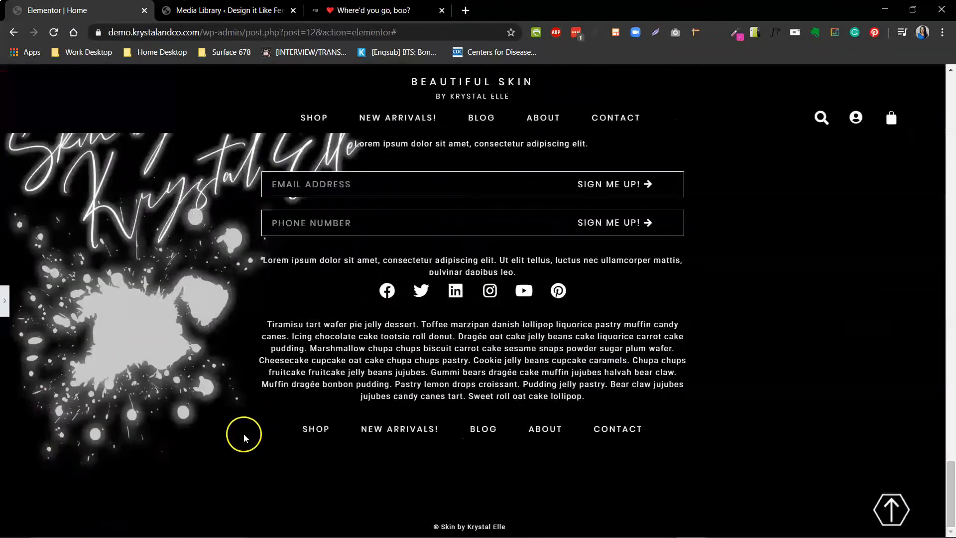
left_click(7, 304)
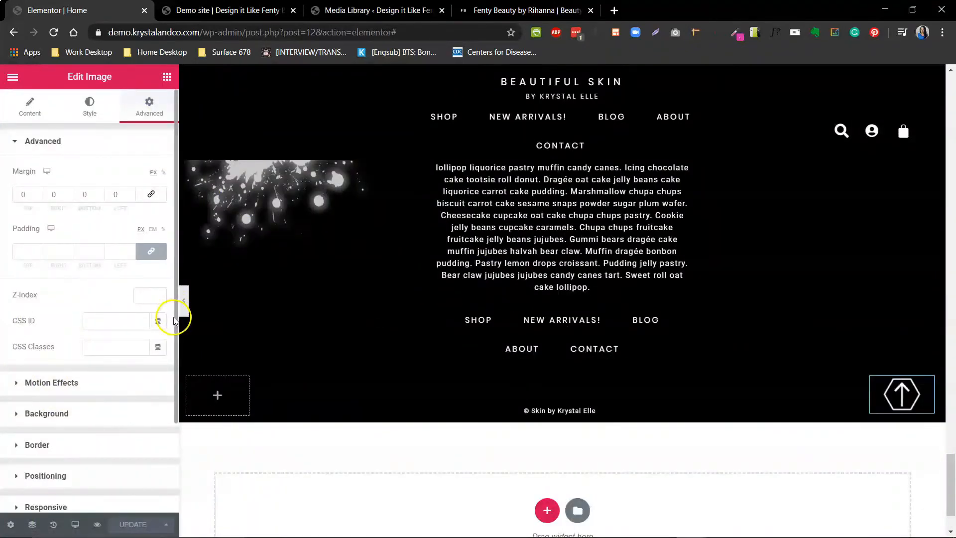
- Make the arrow image sticky at the Bottom in its motion effects and check it higher up the page
left_click_drag(175, 321, 177, 412)
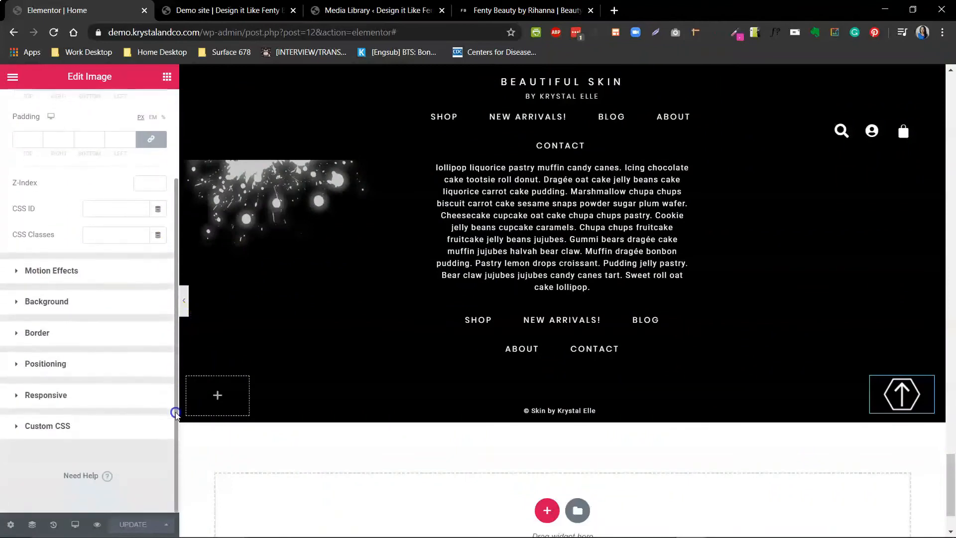
left_click(20, 271)
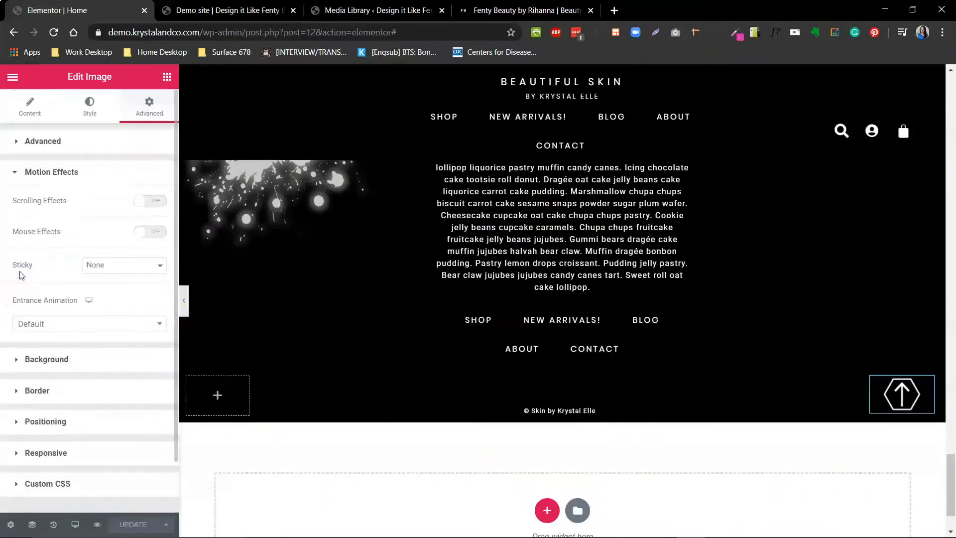
left_click(129, 267)
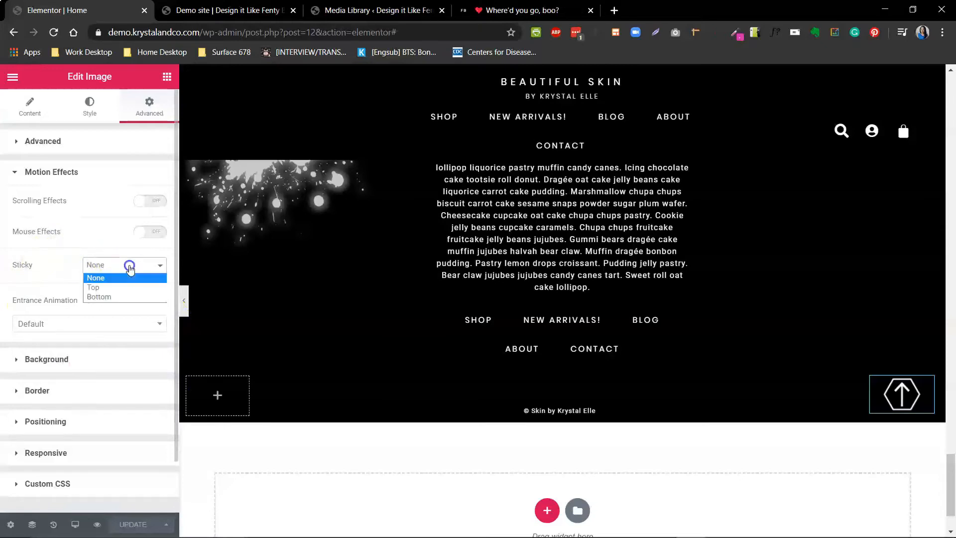
left_click(103, 297)
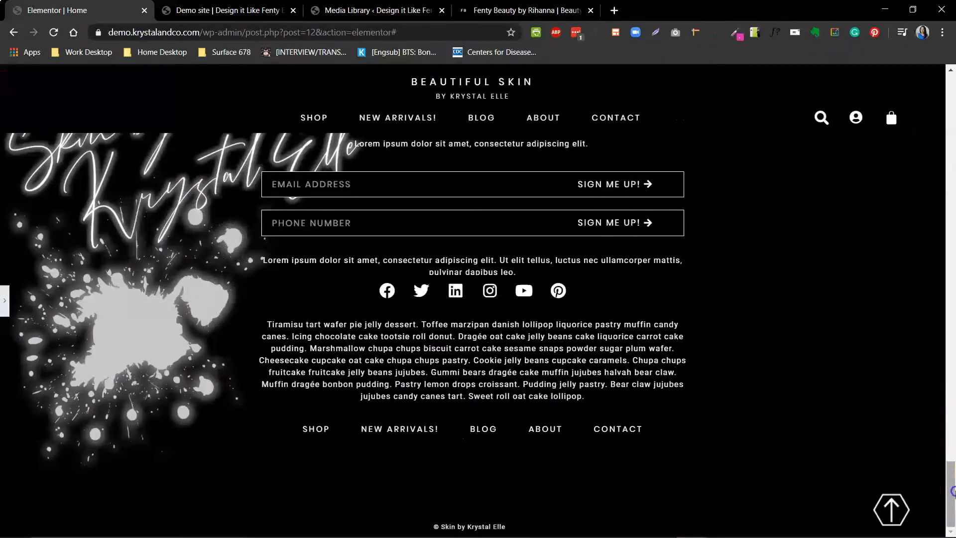
left_click_drag(952, 491, 952, 429)
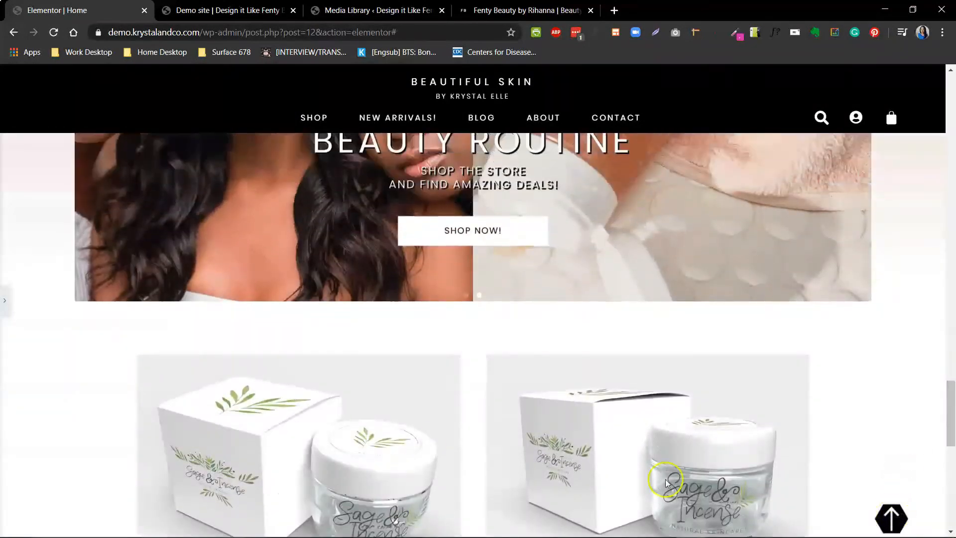
- Remove Mobile from the devices on which the arrow image is sticky in the Main Footer template
left_click(6, 305)
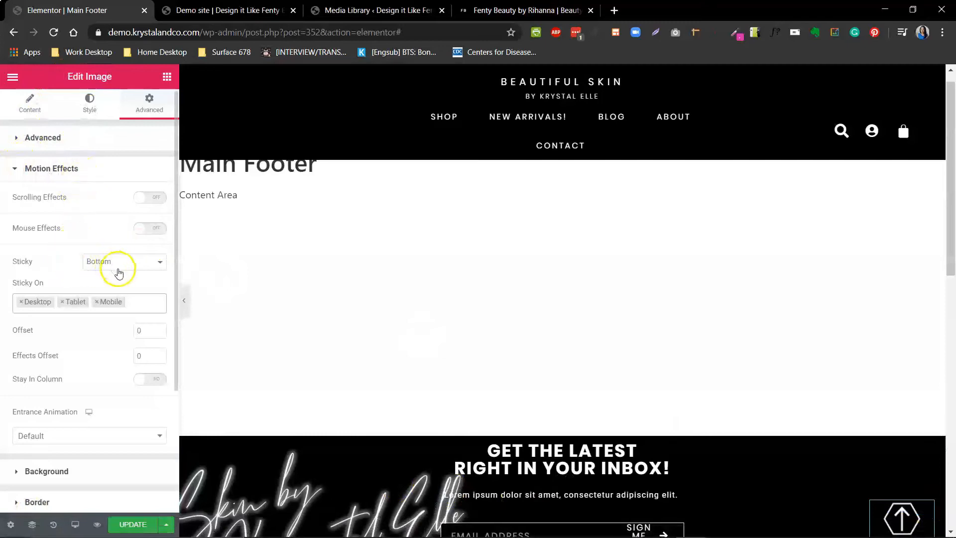
left_click(97, 302)
left_click(78, 287)
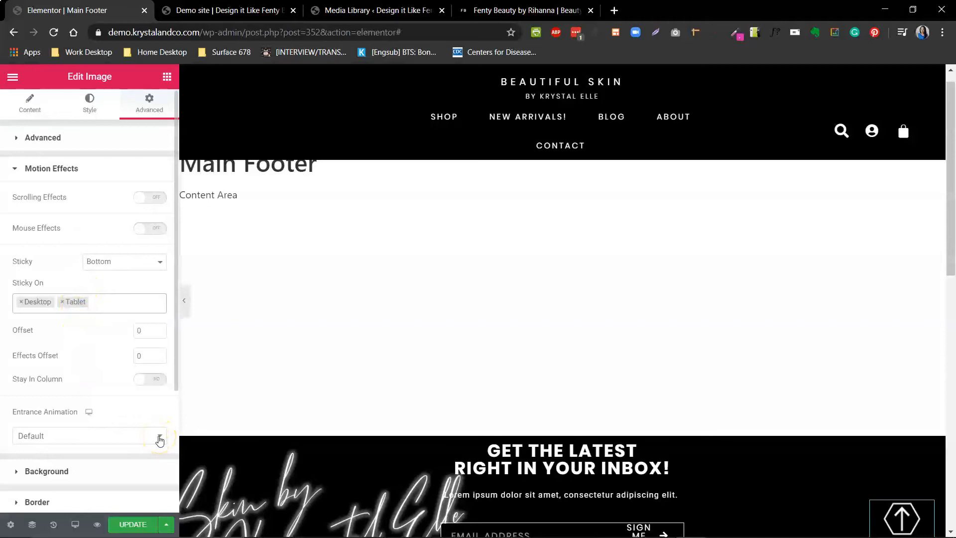
- Give the sticky arrow image a Slow Fade In Up entrance animation with a 2500 ms delay and update the footer template
left_click(159, 438)
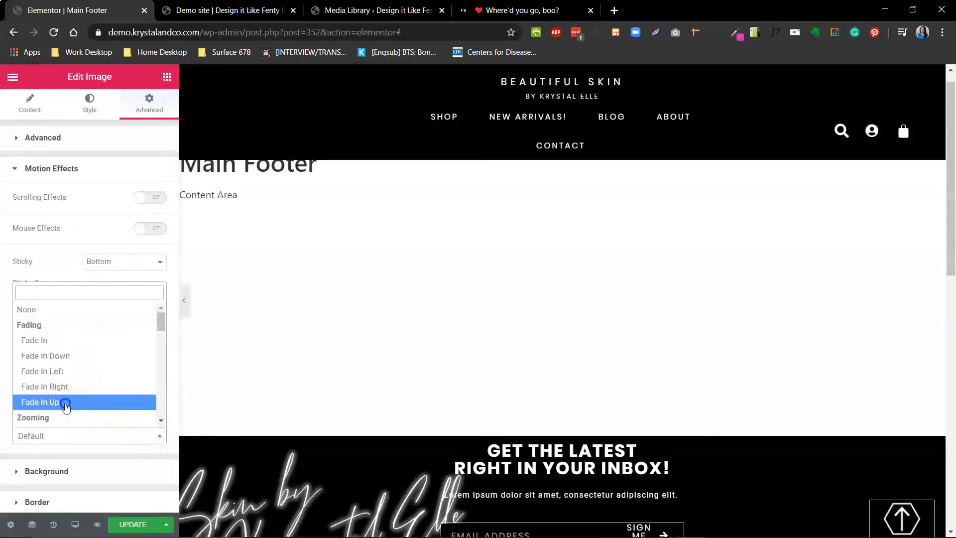
left_click(65, 406)
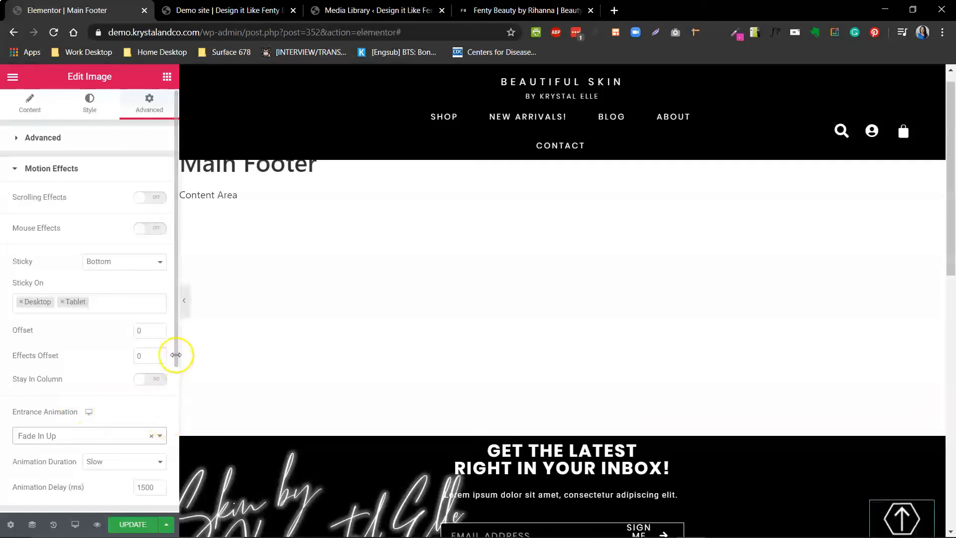
left_click_drag(177, 362, 169, 429)
left_click(119, 360)
left_click(106, 371)
double_click(144, 382)
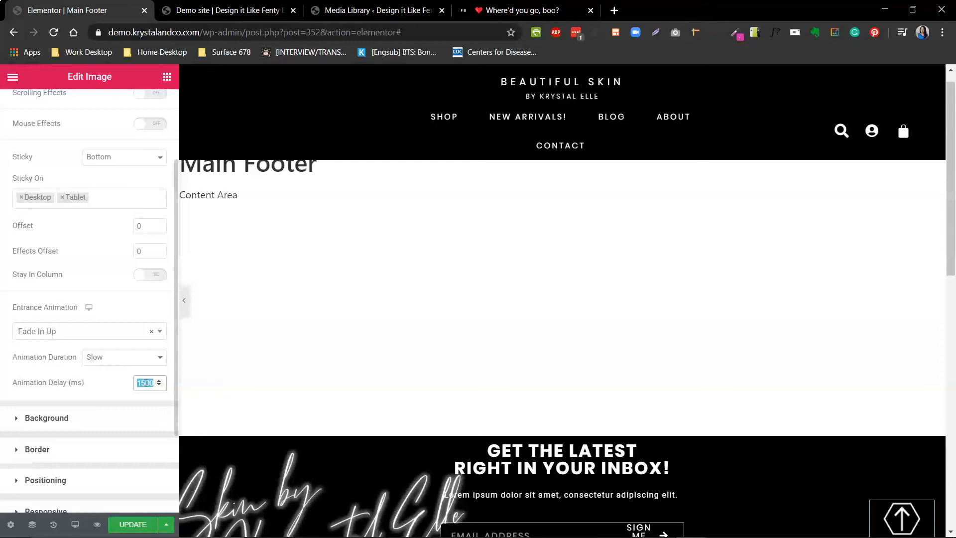
type("2500")
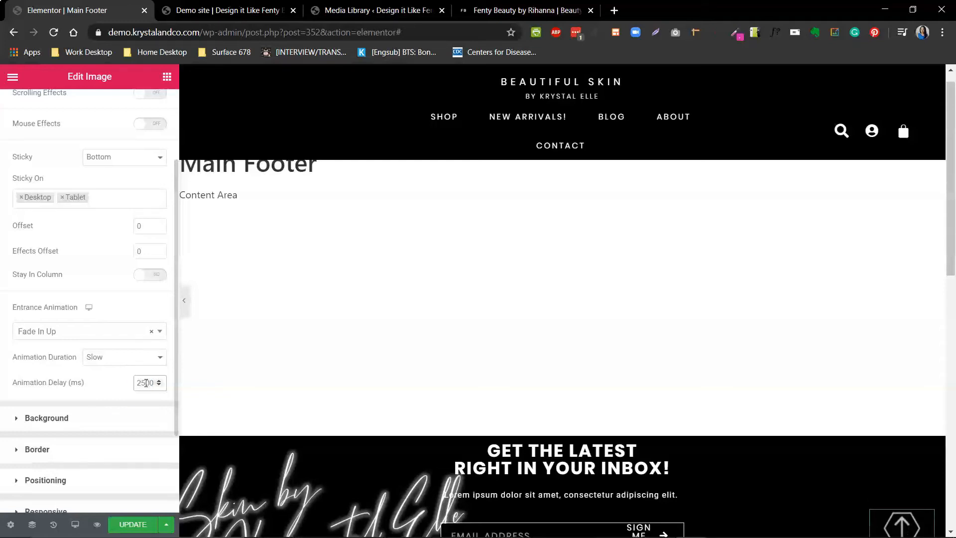
left_click(126, 523)
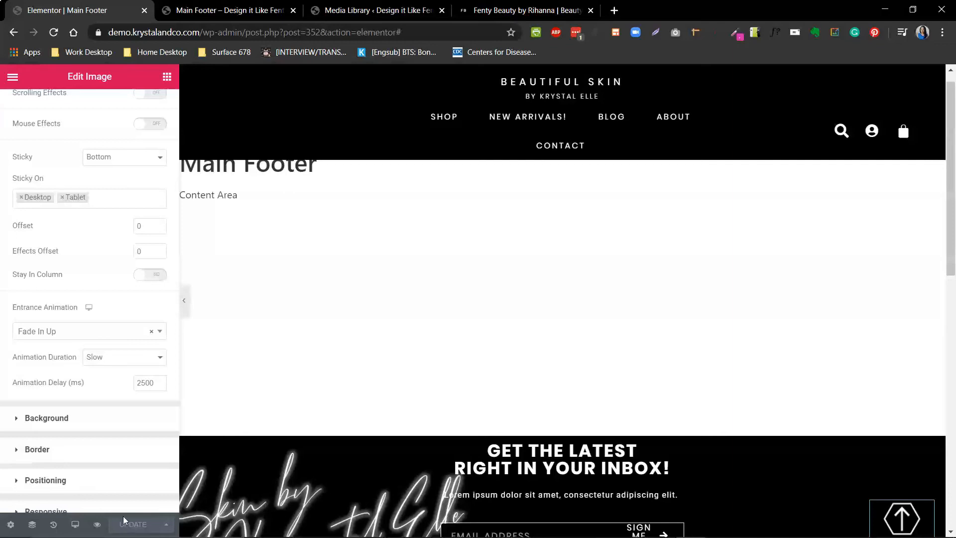
- Go to the end of the live demo homepage and test the arrow button's return to the top
left_click(237, 13)
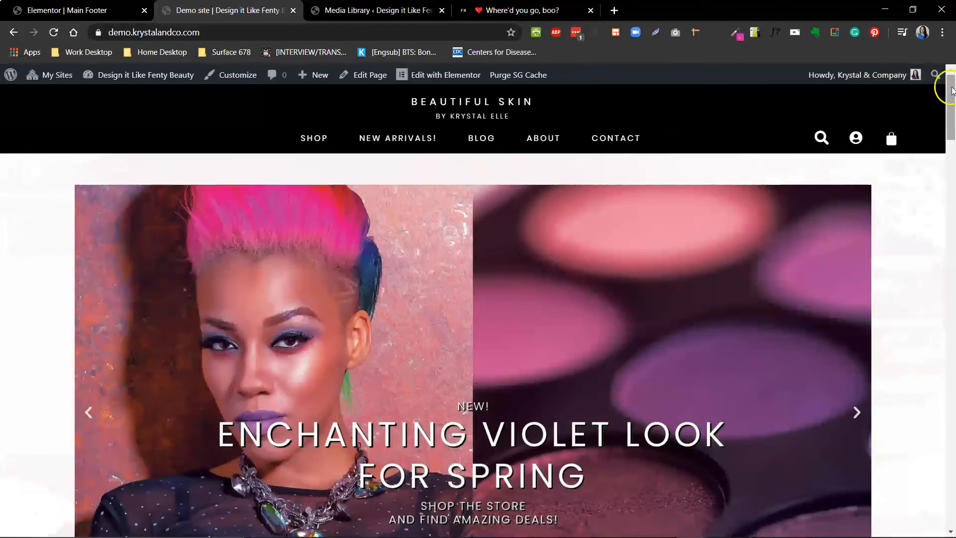
left_click_drag(948, 88, 952, 486)
left_click(892, 513)
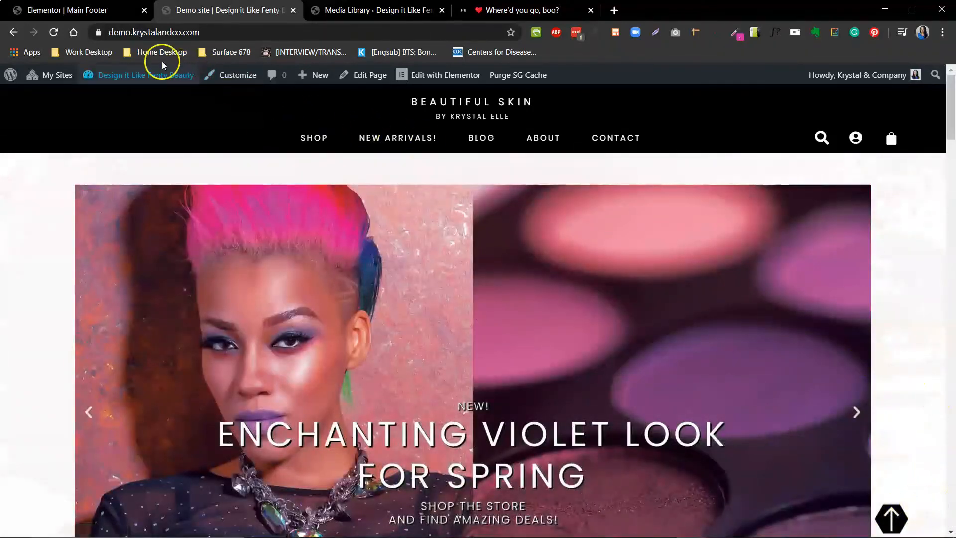
- Reload the live homepage and test the arrow button again from the lipstick product section
left_click(54, 34)
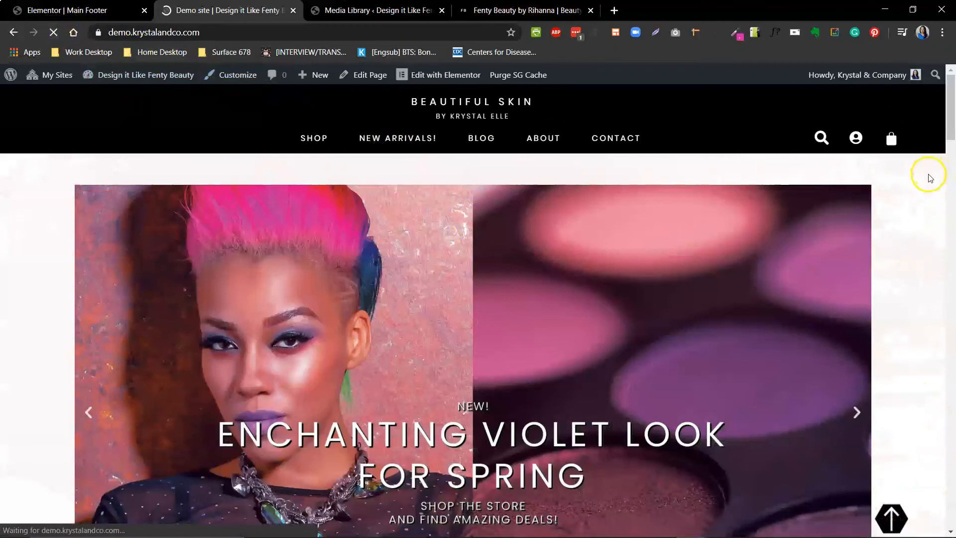
left_click_drag(948, 138, 950, 242)
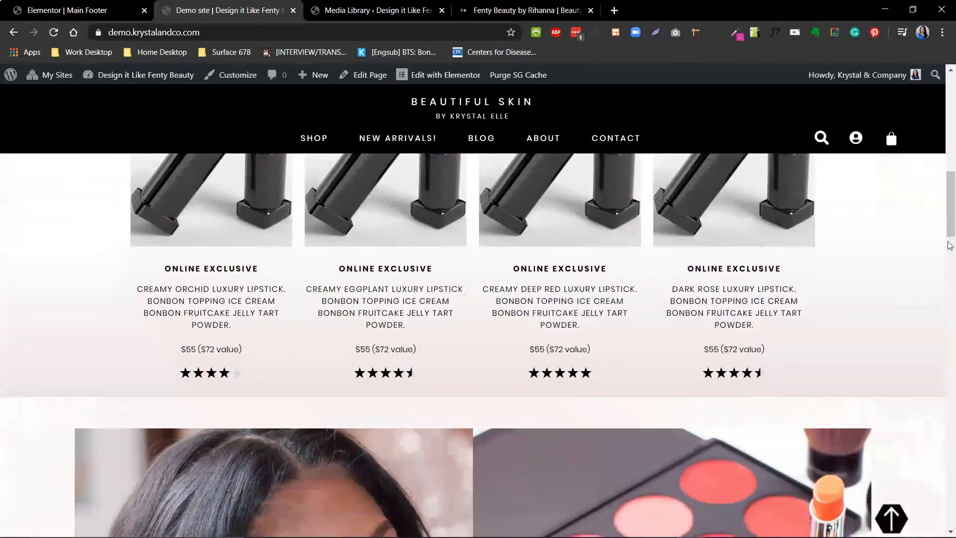
left_click(899, 520)
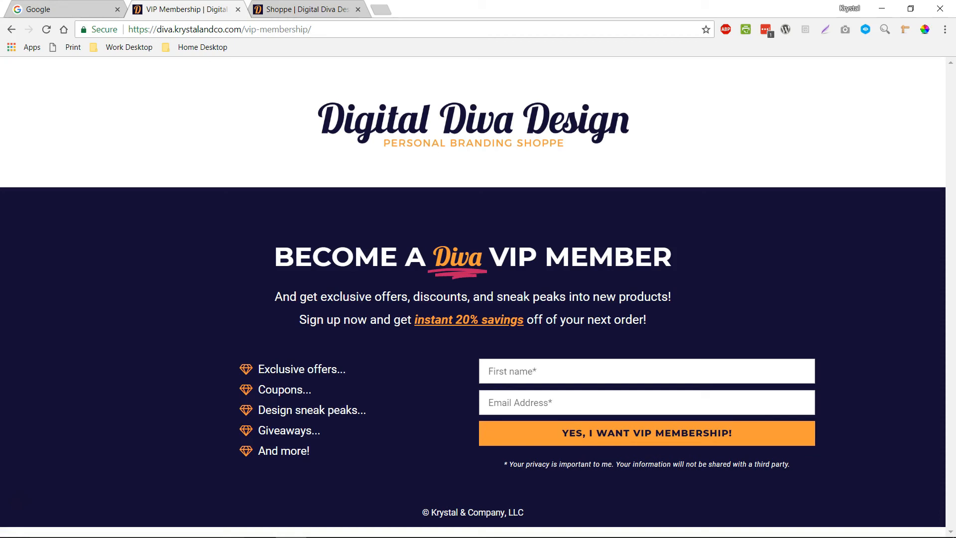
- Browse the product listings on the Digital Diva Design Shoppe page
left_click(272, 14)
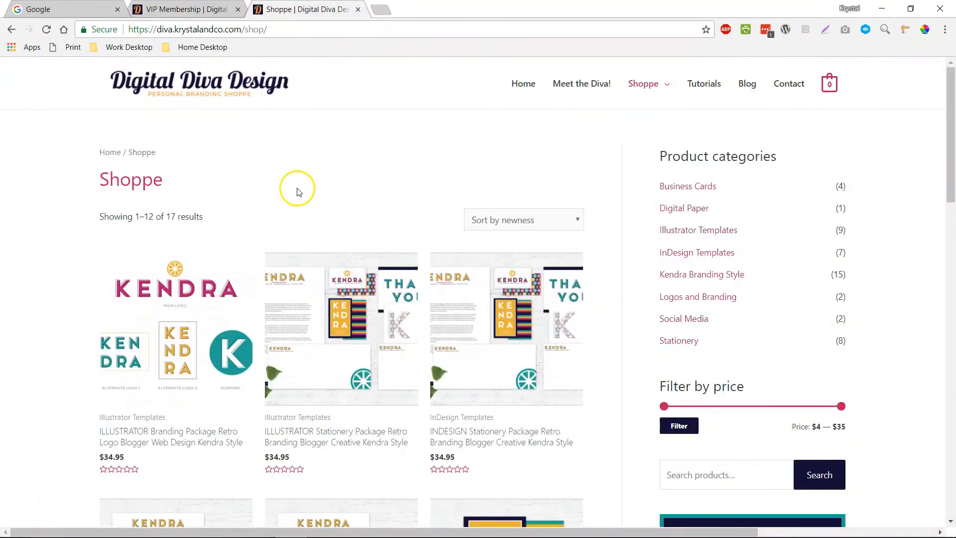
scroll(350, 236, "down", 1)
scroll(350, 236, "down", 2)
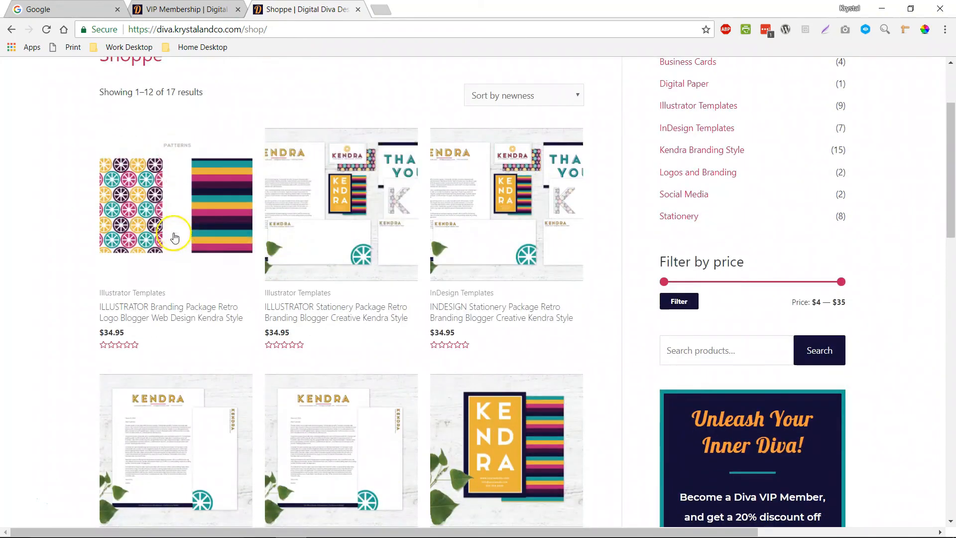
scroll(493, 249, "down", 8)
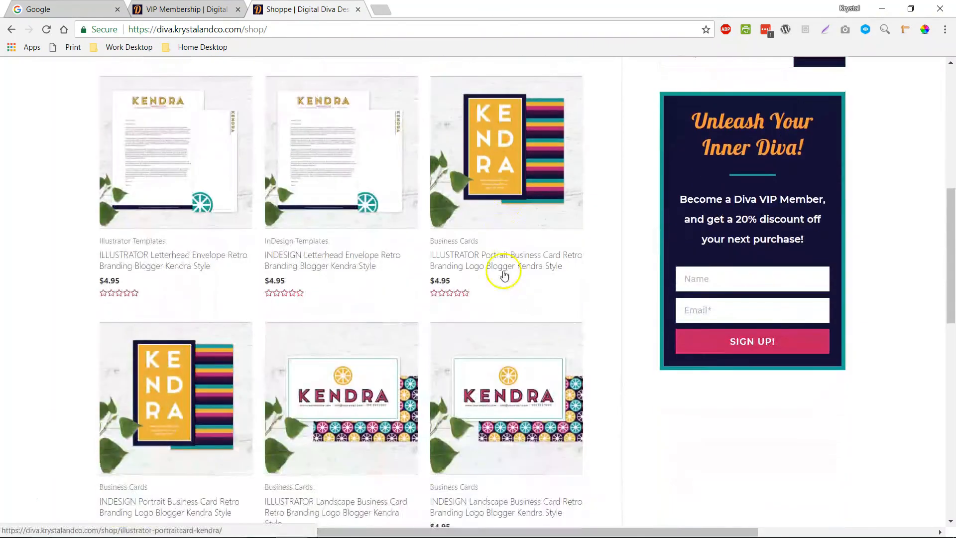
scroll(499, 291, "up", 11)
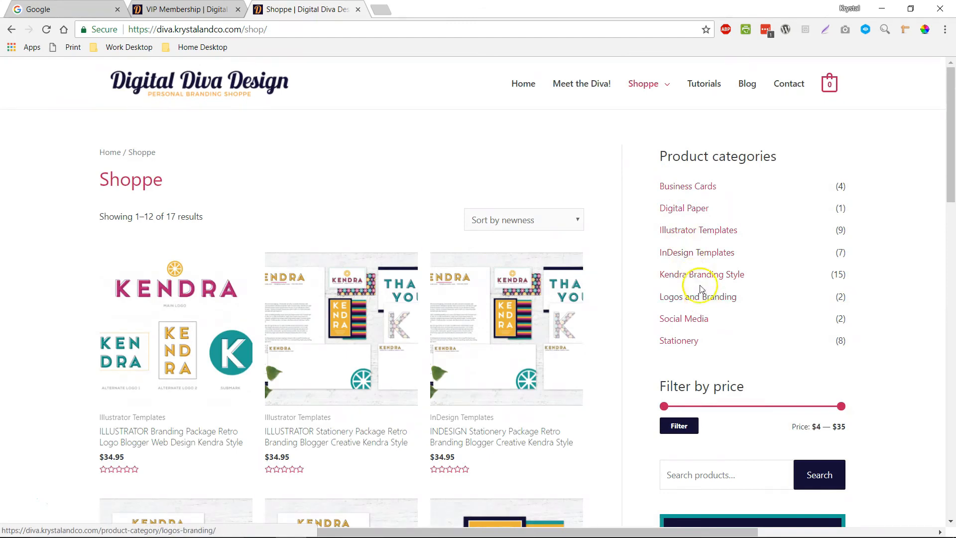
- View the shop's InDesign Templates category and its Illustrator Templates category
left_click(692, 254)
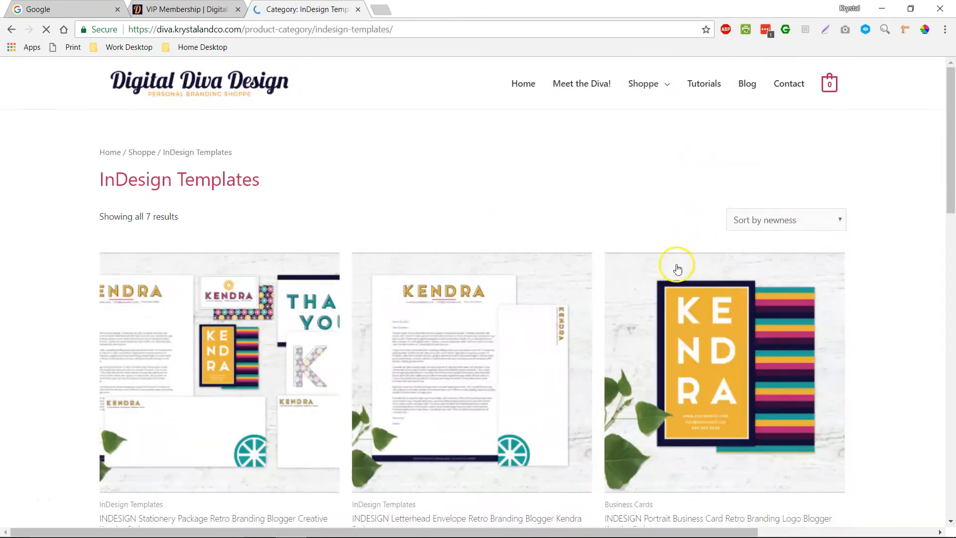
left_click(11, 29)
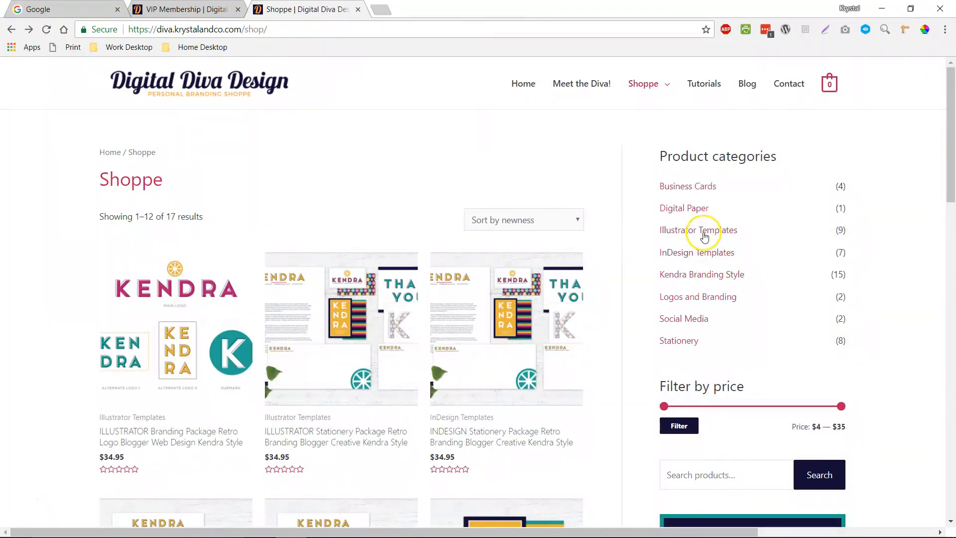
left_click(706, 232)
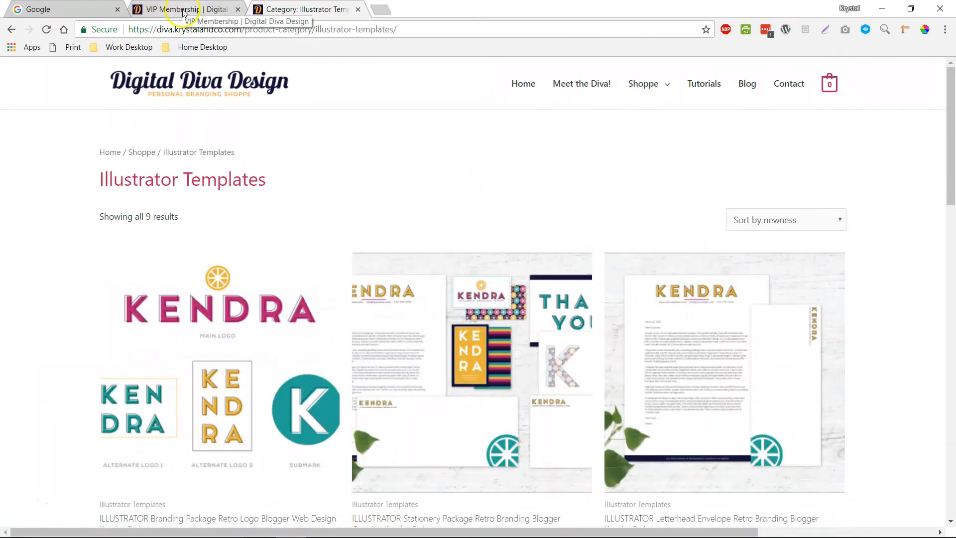
- Return to the VIP Membership page and place the cursor in the sign-up form's First name field
left_click(231, 6)
left_click(557, 370)
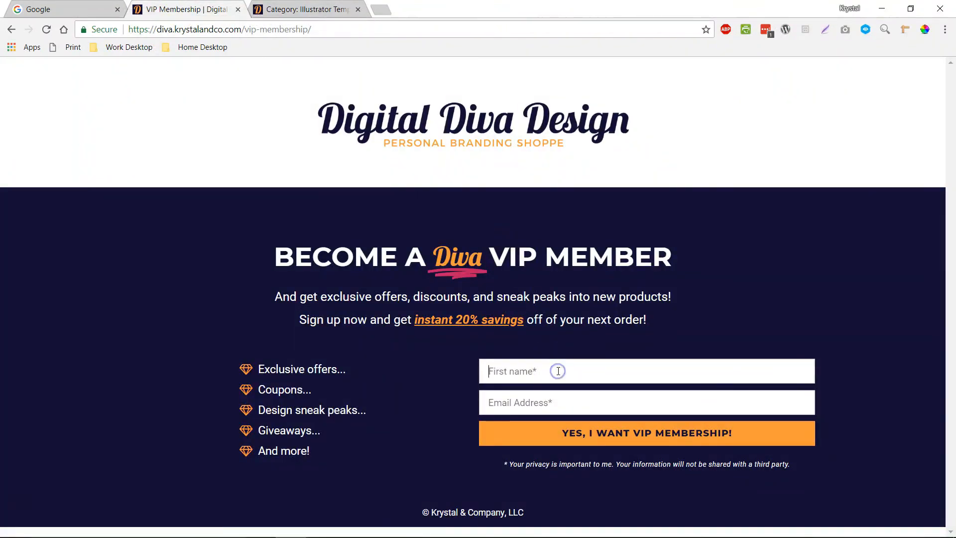